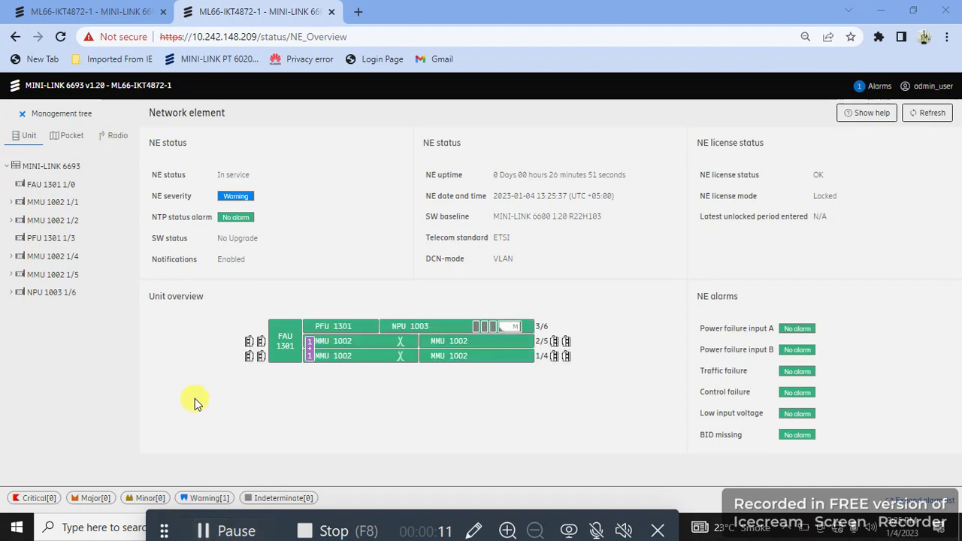
Close the duplicate browser tab and open the radio link terminal configuration for RLT 1/4/1.
click(163, 12)
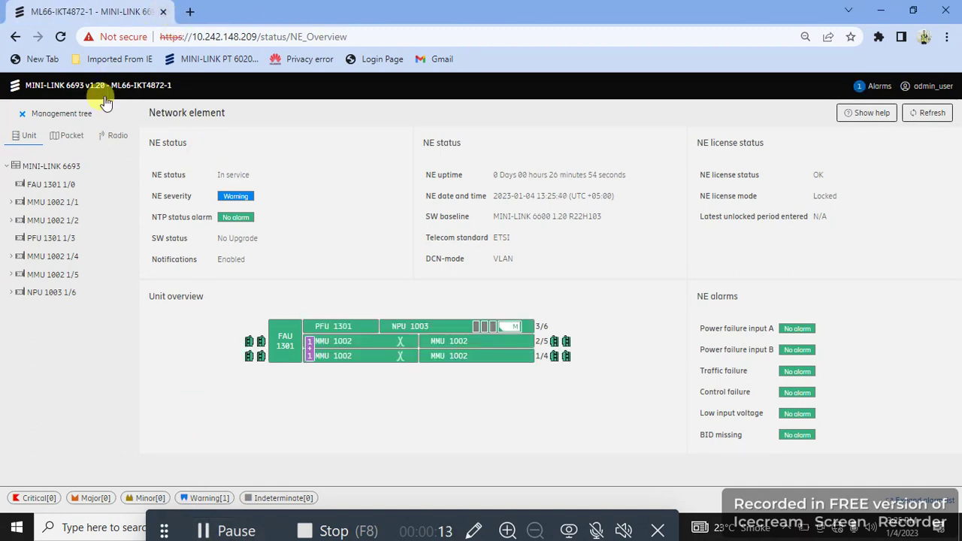
click(113, 140)
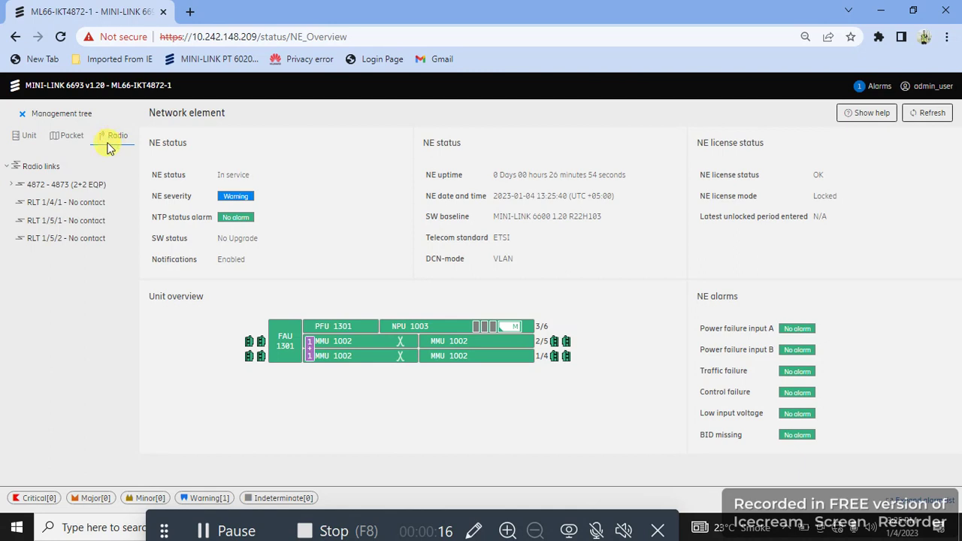
click(84, 208)
mouse_move(118, 253)
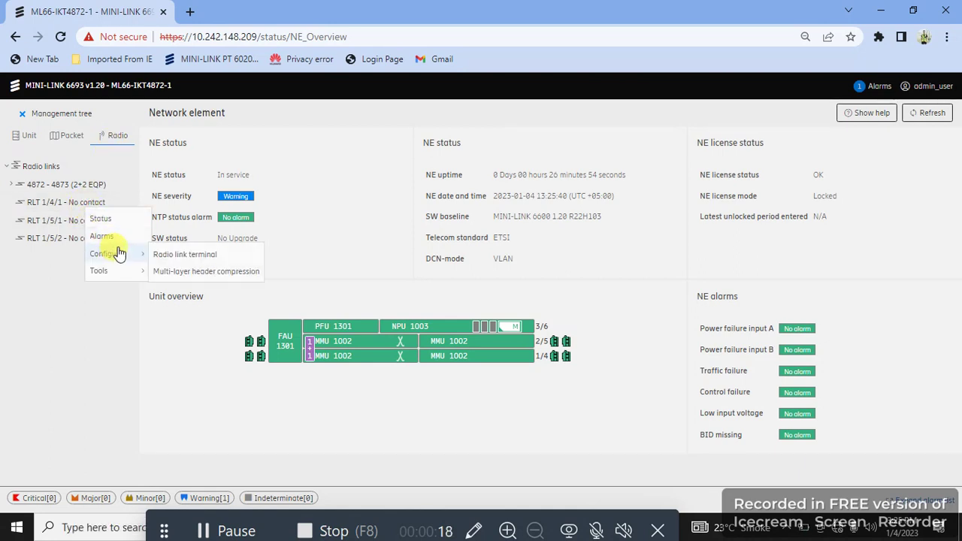
click(190, 254)
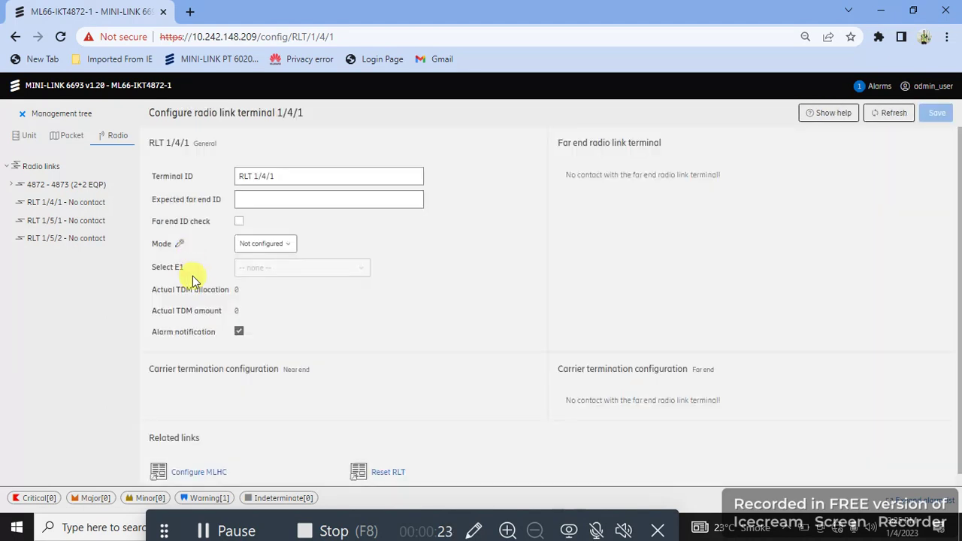
Try to configure RLT 1/4/1 with terminal ID 4872, expected far end ID 4871 and mode 2+0 radio link bonding EQP.
click(204, 531)
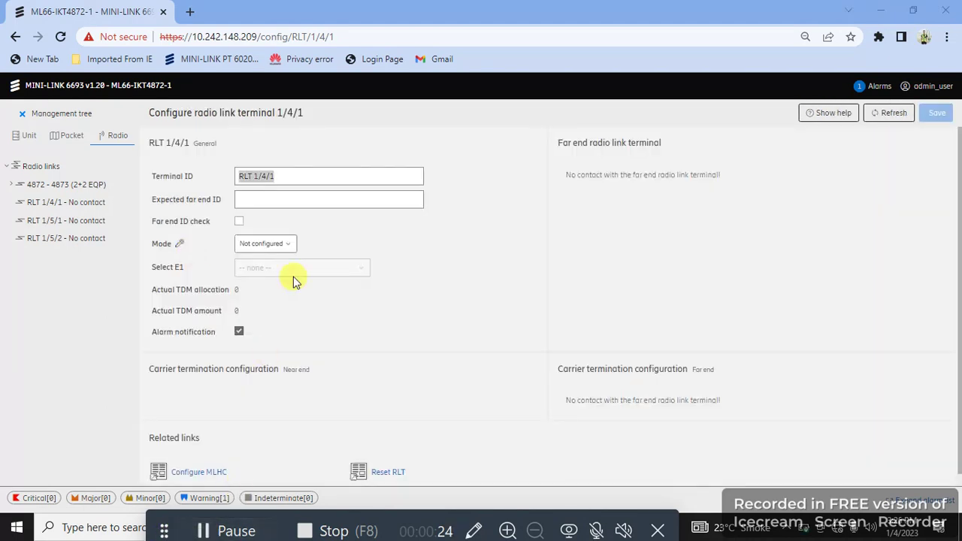
click(301, 180)
triple_click(301, 180)
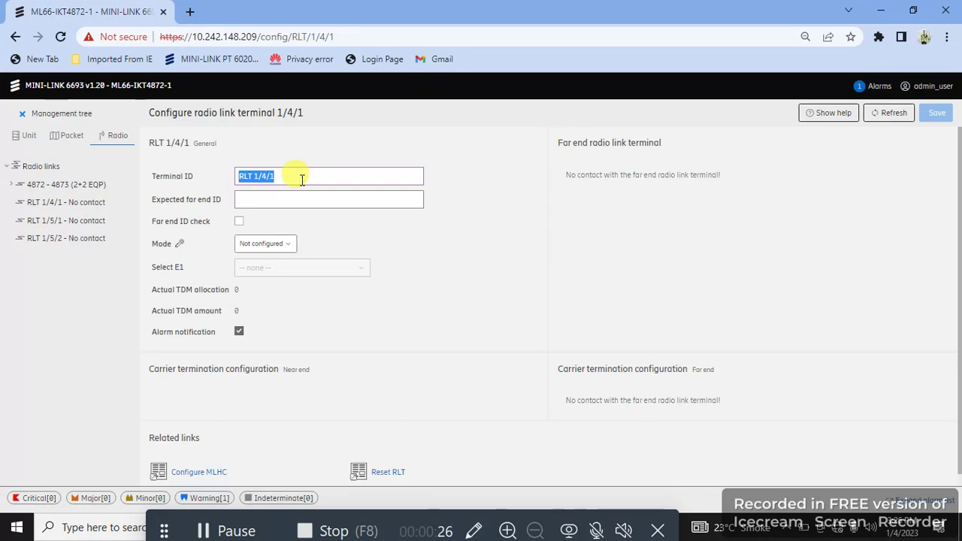
text(487)
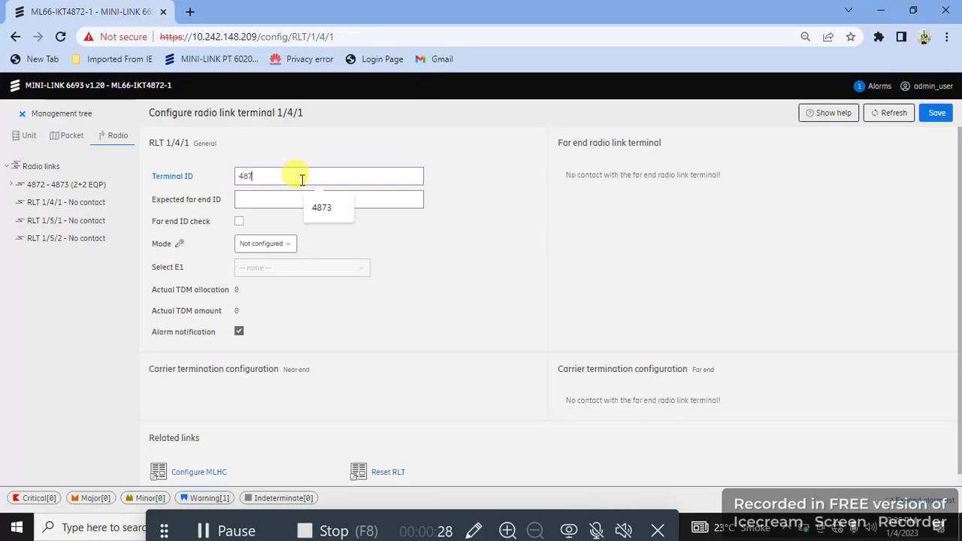
text(2)
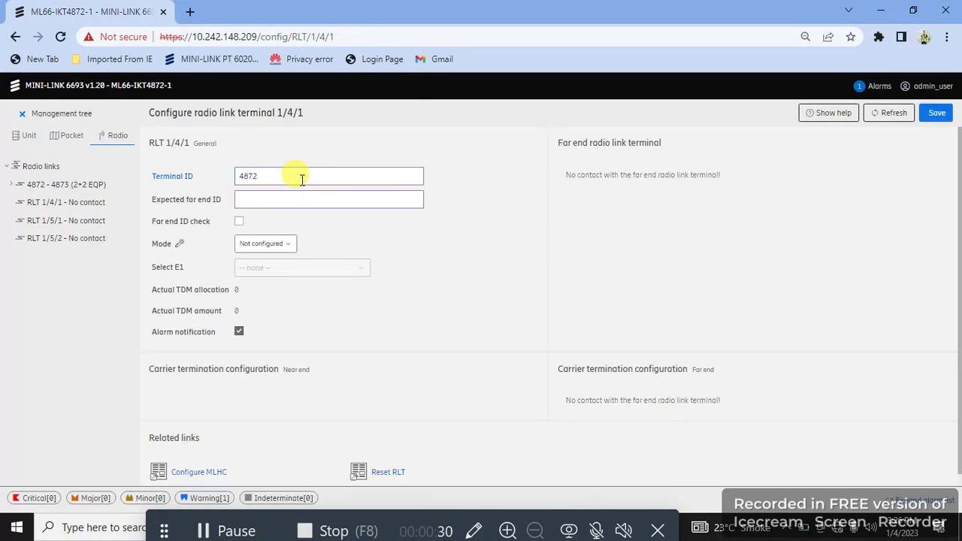
text(4871)
click(261, 244)
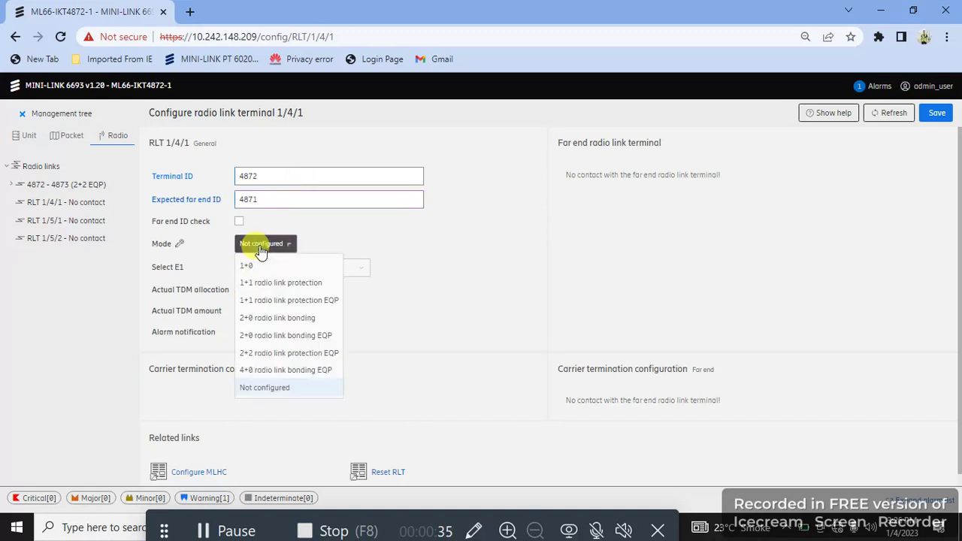
click(325, 336)
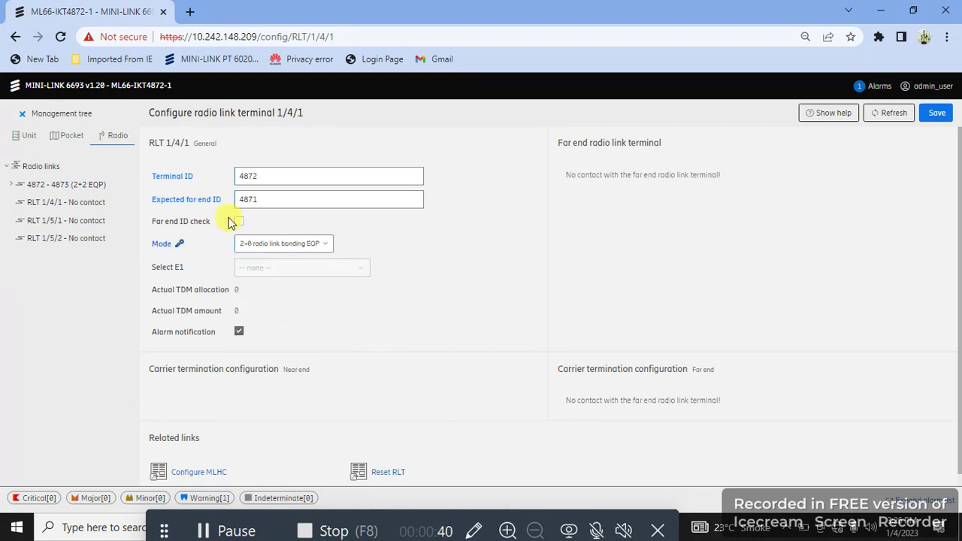
click(937, 113)
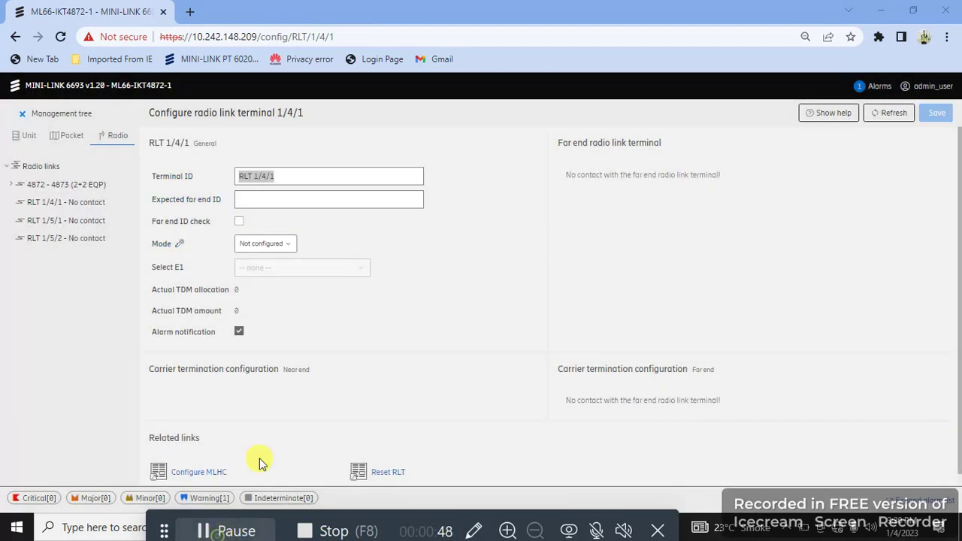
Set the terminal ID of RLT 1/4/1 to 4872 and its expected far end ID to 4871.
double_click(328, 180)
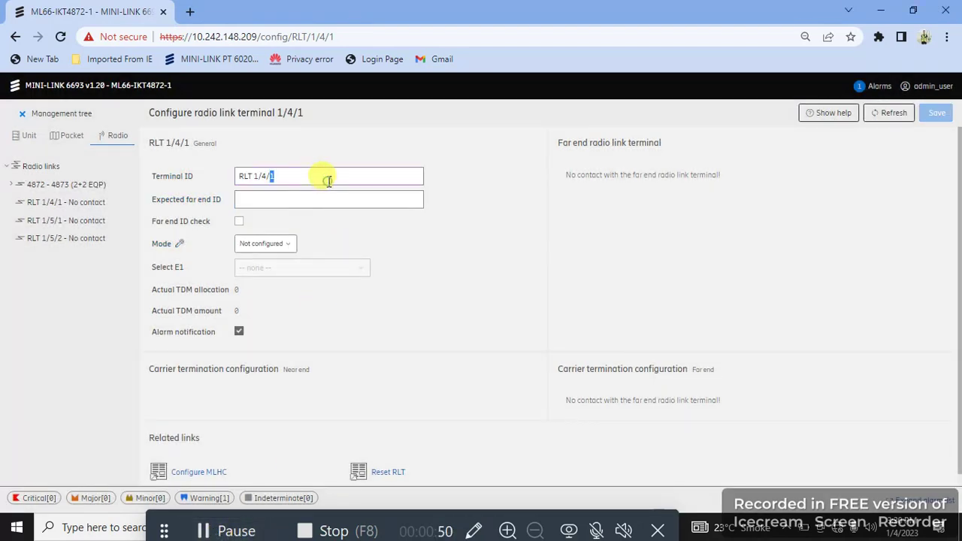
triple_click(328, 181)
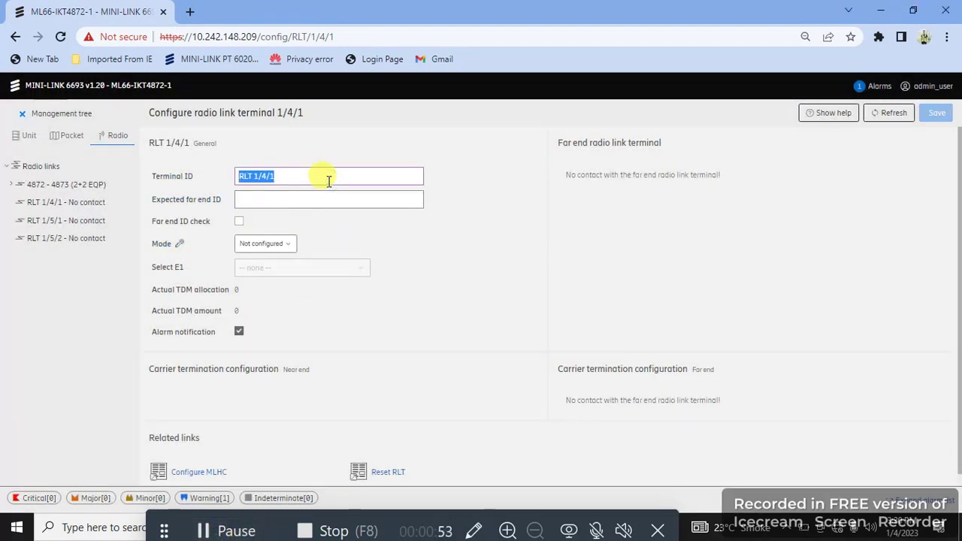
text(4872)
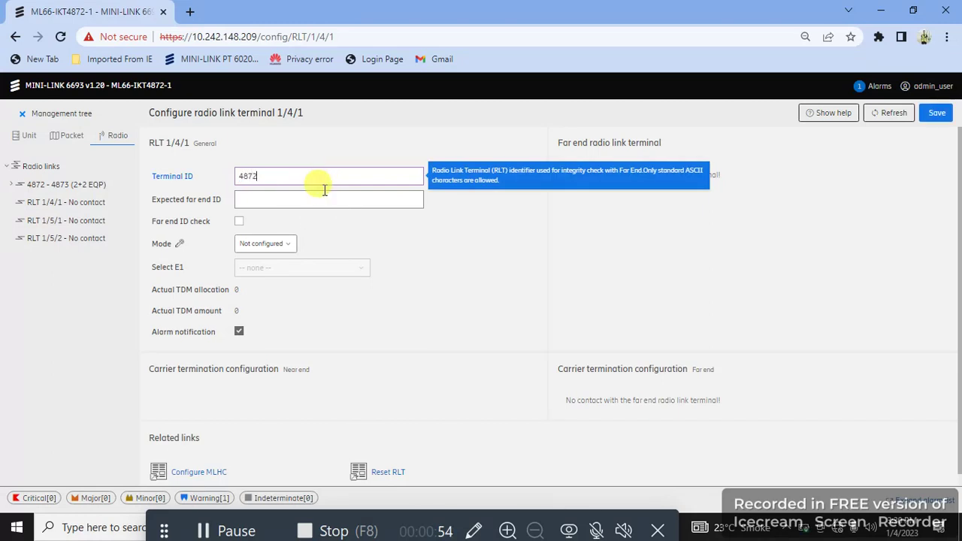
click(319, 199)
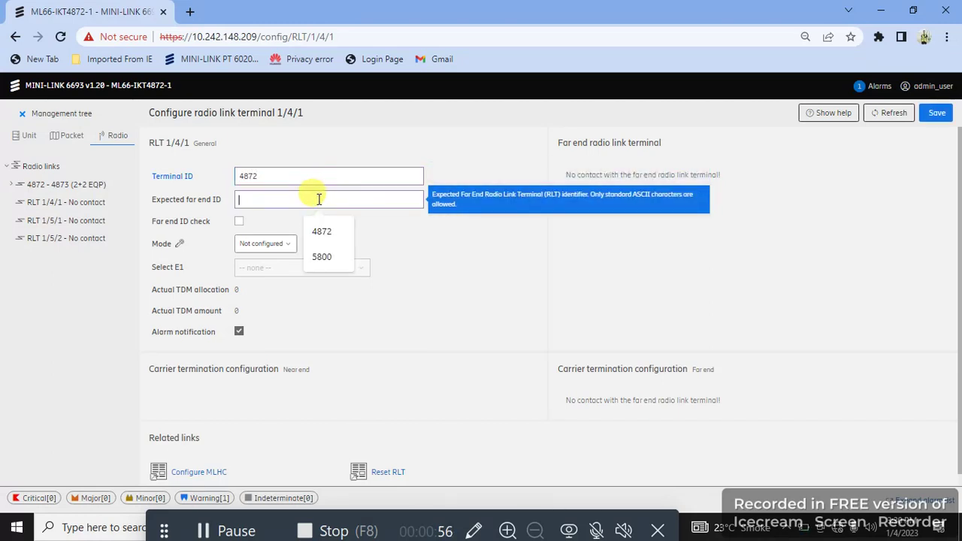
text(4872)
key(F1)
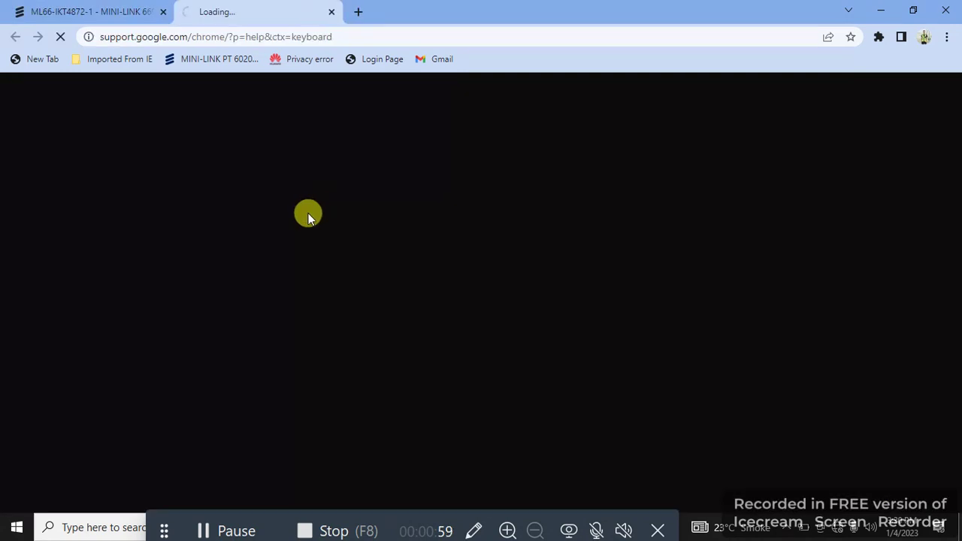
click(107, 16)
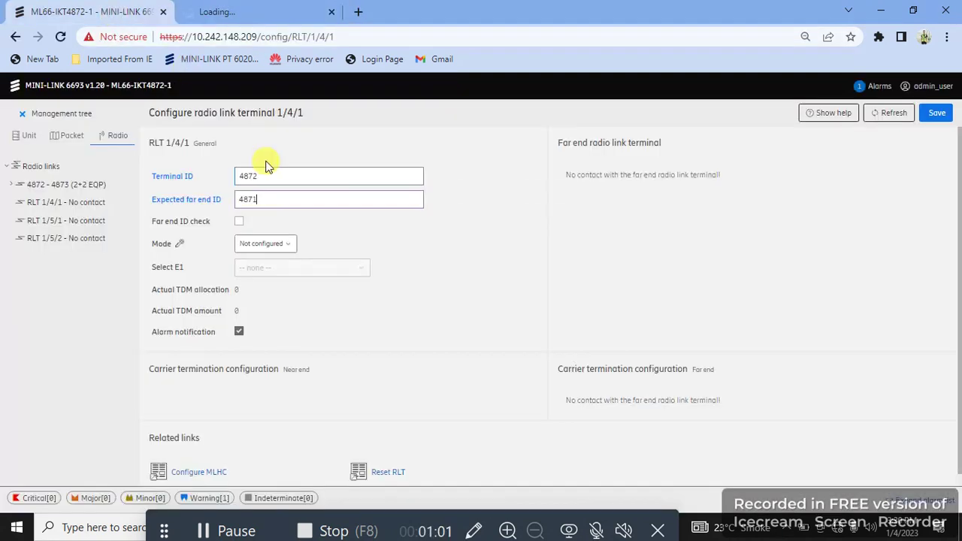
Set the terminal's mode to 2+2 radio link protection EQP and save the configuration.
click(289, 251)
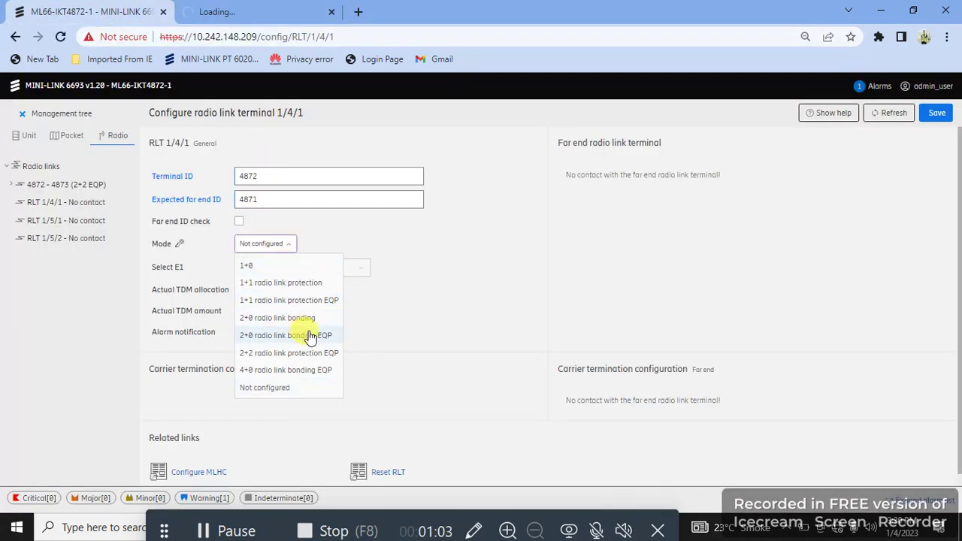
click(319, 354)
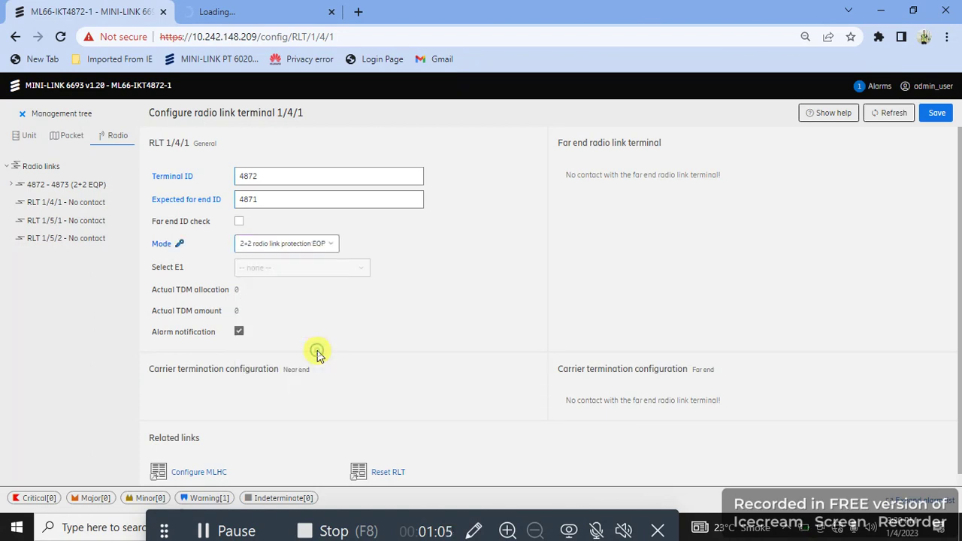
click(937, 113)
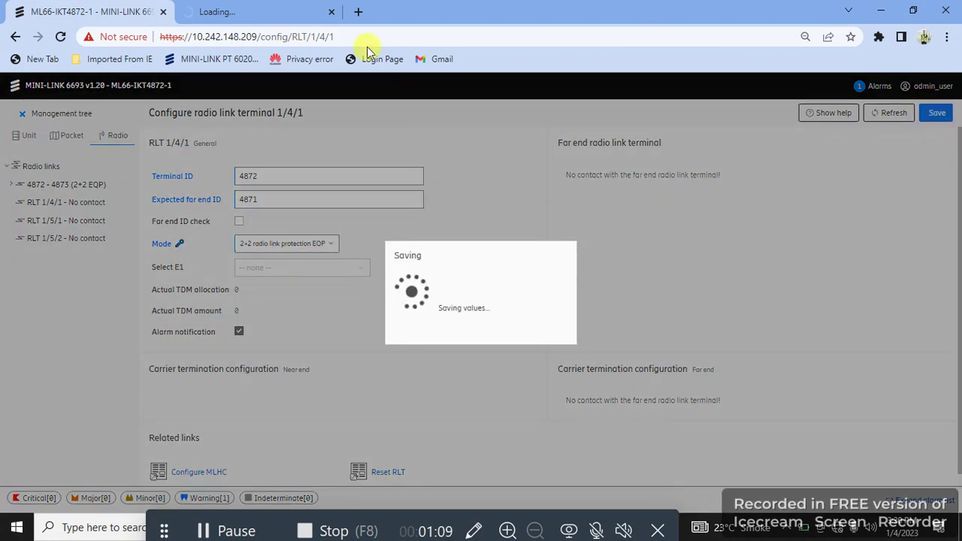
click(331, 12)
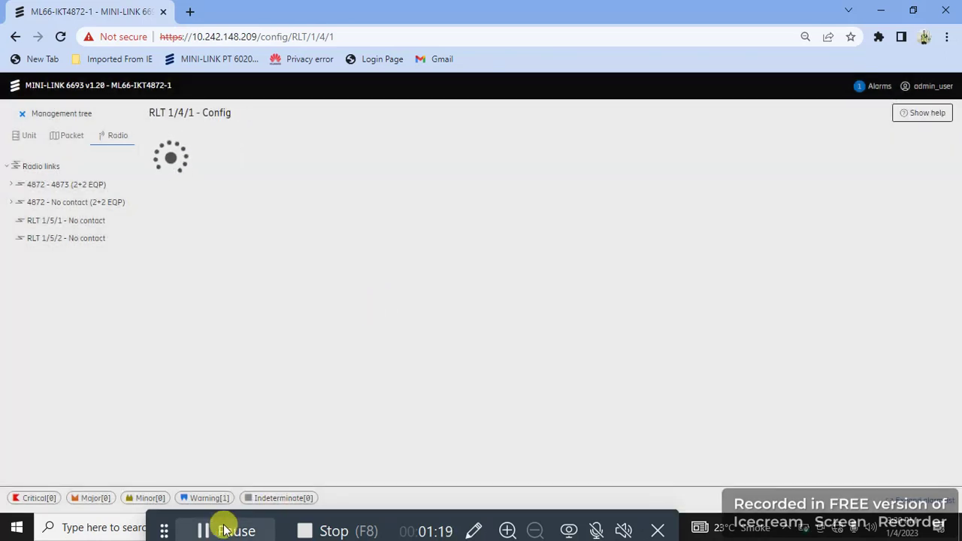
Set the frame ID of near-end carrier termination CT 1/4/1 to 261 (112MHz, Standard, 4-4096QAM).
drag(959, 237, 959, 321)
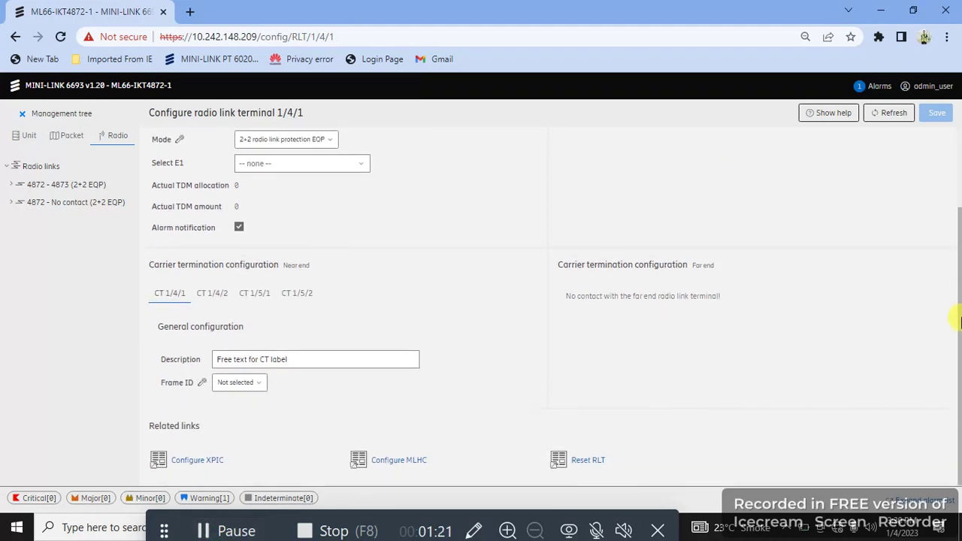
click(258, 385)
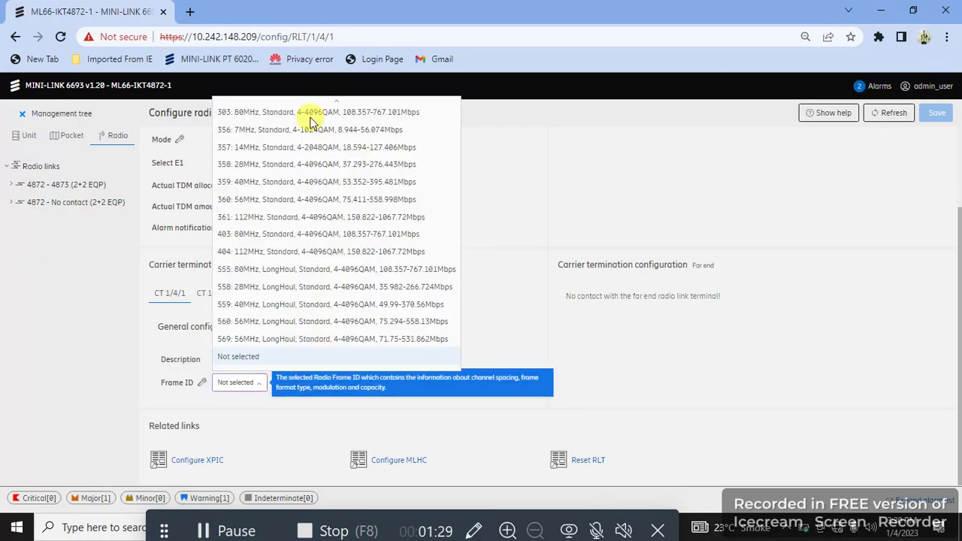
scroll(333, 106, up, 1)
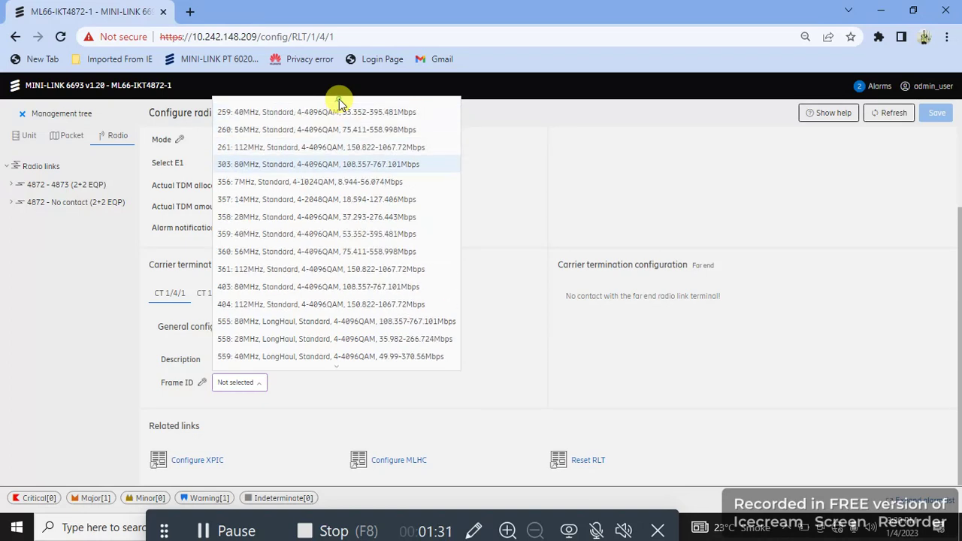
click(275, 147)
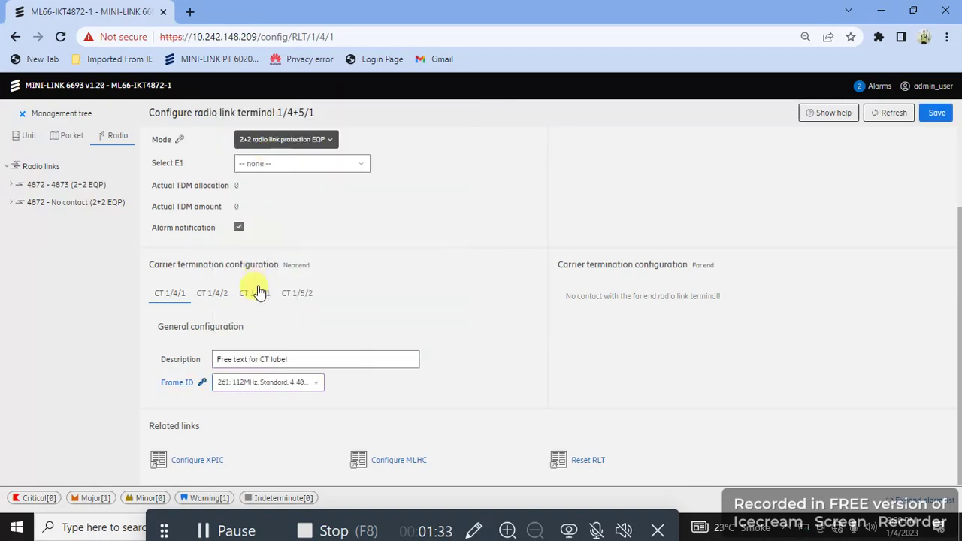
Set the frame ID of near-end carrier termination CT 1/4/2 to 559 (40MHz, LongHaul, Standard, 4-4096QAM).
click(217, 294)
click(265, 385)
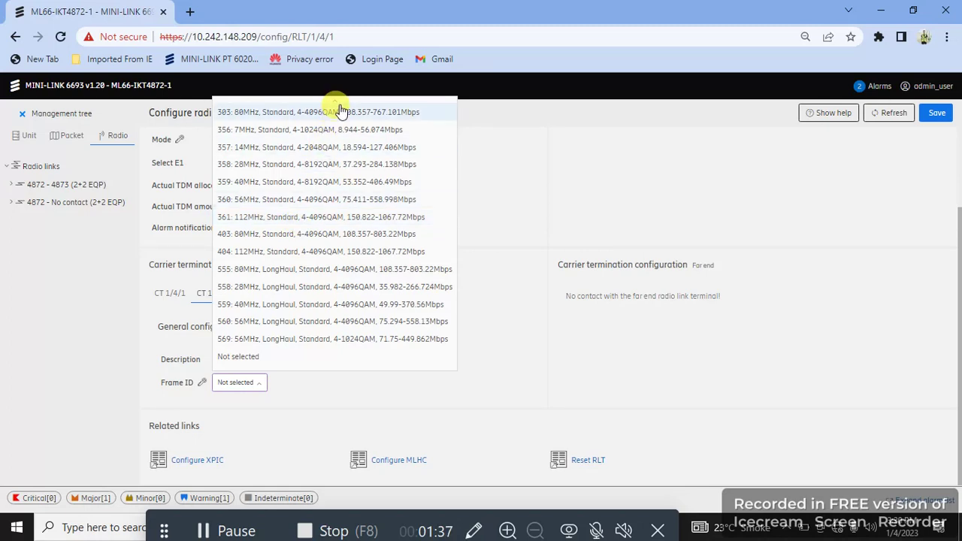
mouse_move(337, 98)
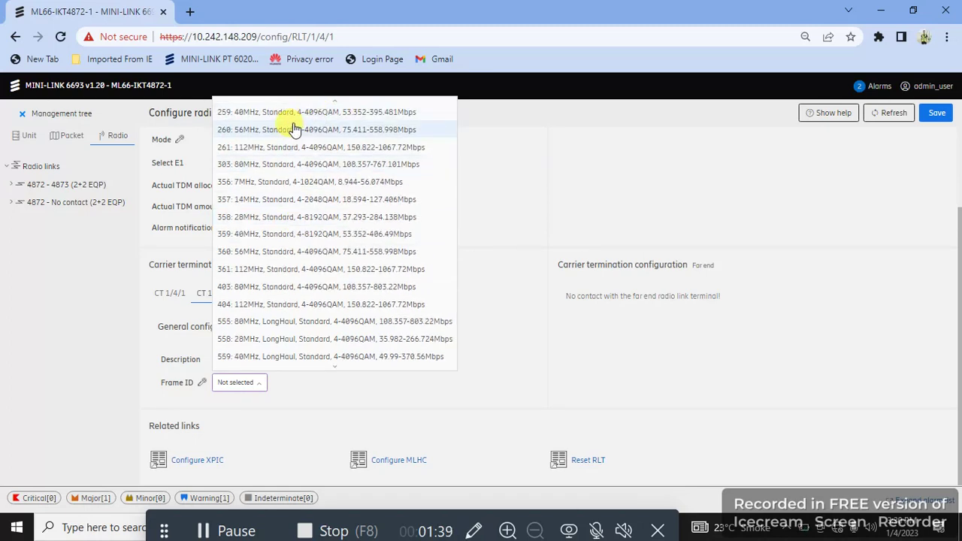
click(251, 356)
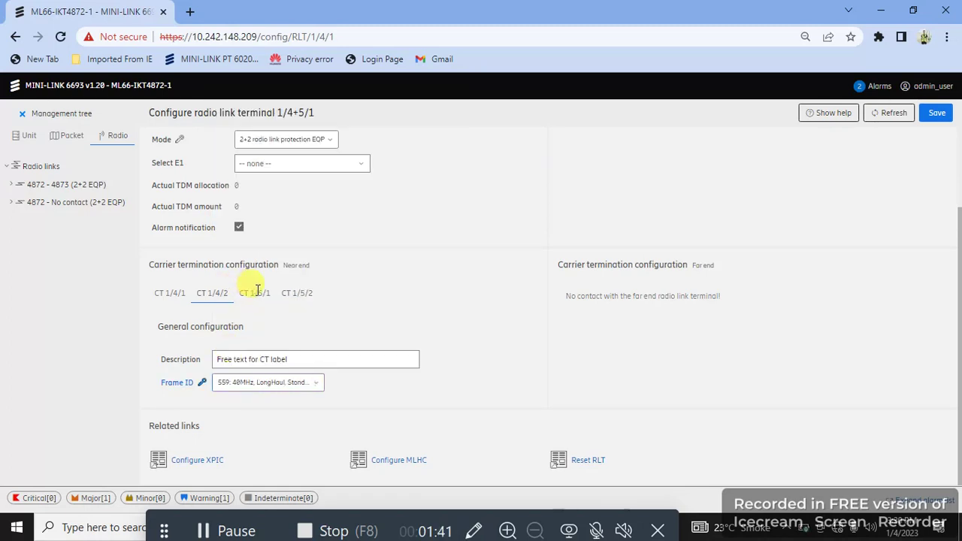
Set the frame ID of near-end carrier termination CT 1/5/1 to 303 (80MHz, Standard, 4-4096QAM).
click(257, 295)
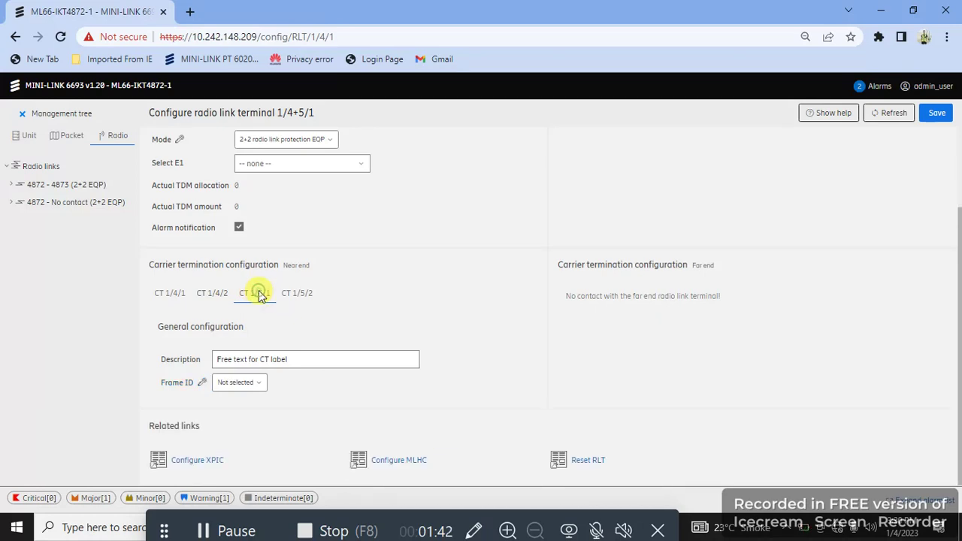
click(255, 386)
mouse_move(335, 100)
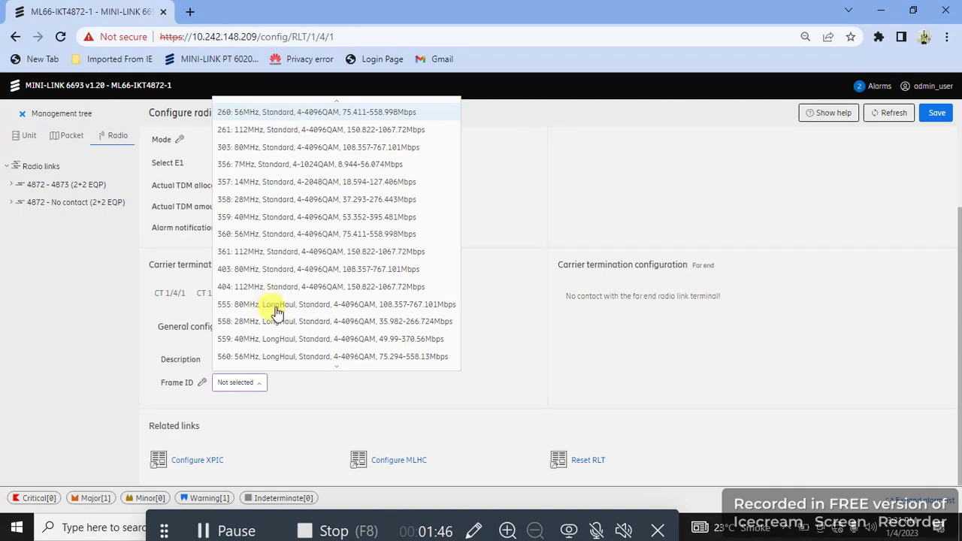
click(306, 147)
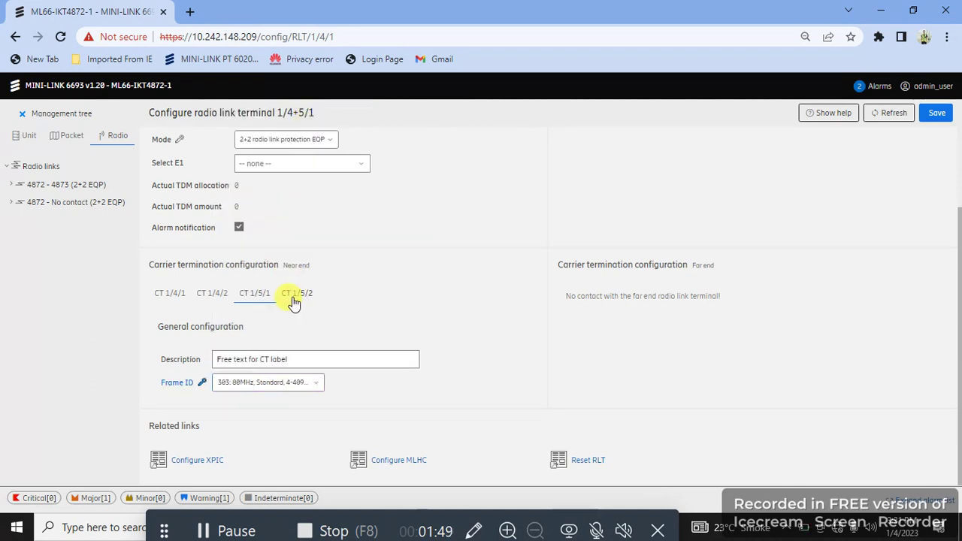
Set the frame ID of near-end carrier termination CT 1/5/2 to 260 (56MHz, Standard, 4-4096QAM).
click(296, 298)
click(260, 384)
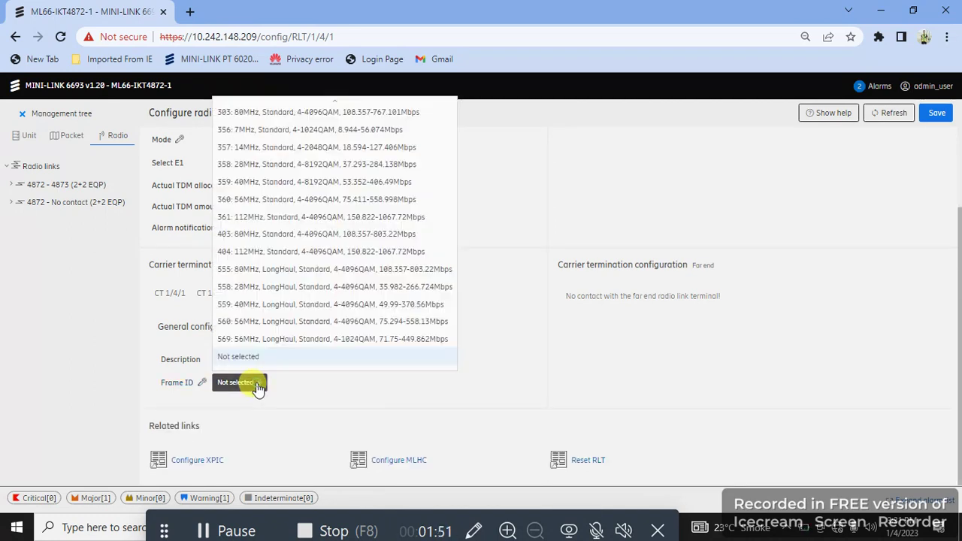
scroll(338, 101, up, 2)
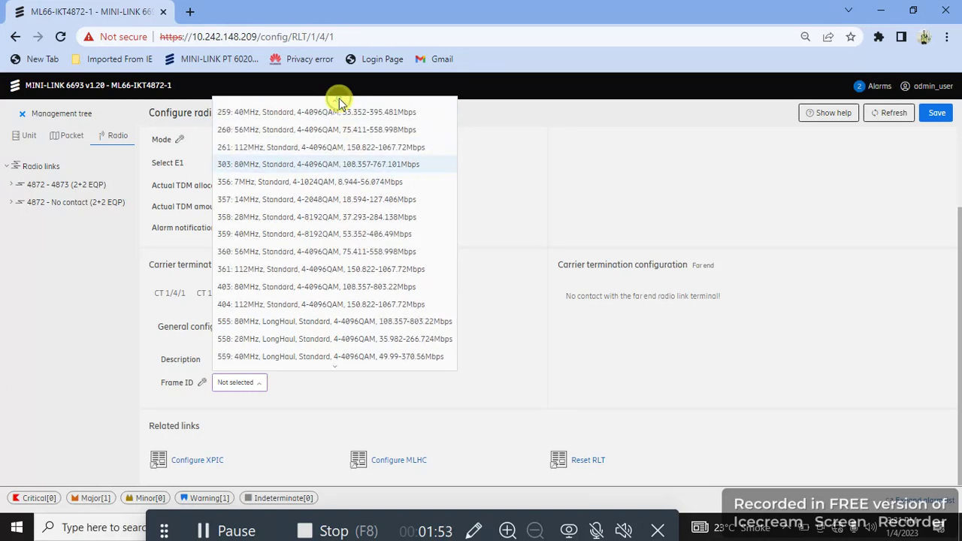
click(295, 130)
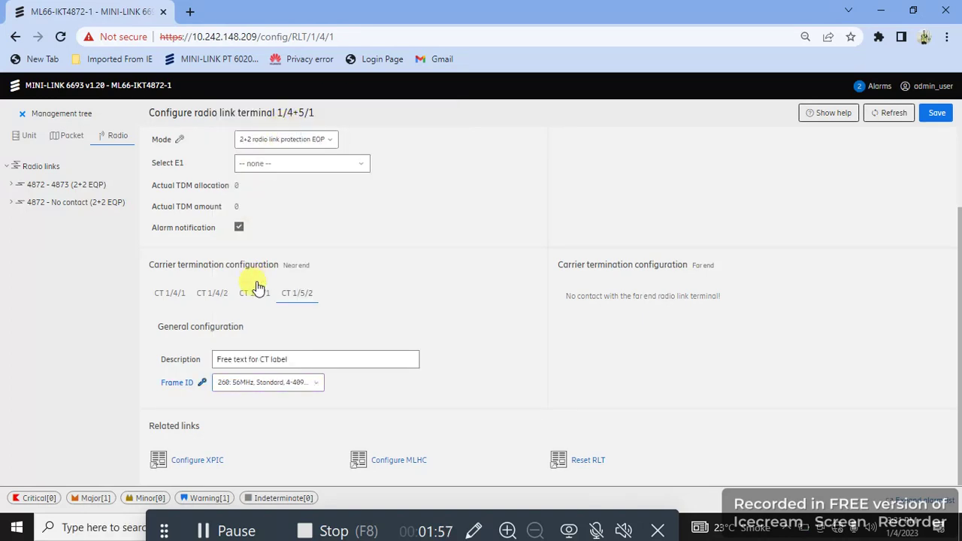
Set the frame ID of near-end carrier terminations CT 1/5/1 and CT 1/4/2 to 260 (56MHz, Standard, 4-4096QAM).
click(252, 293)
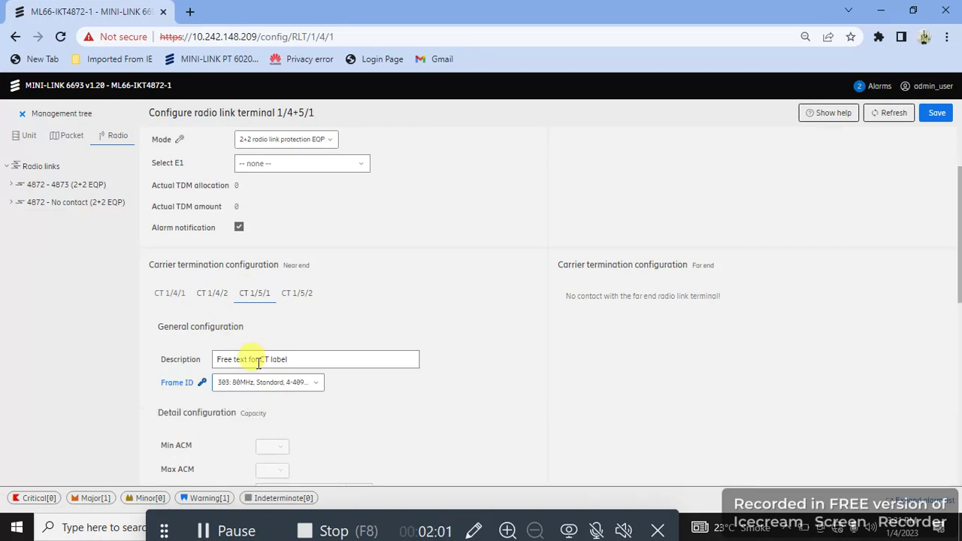
click(272, 384)
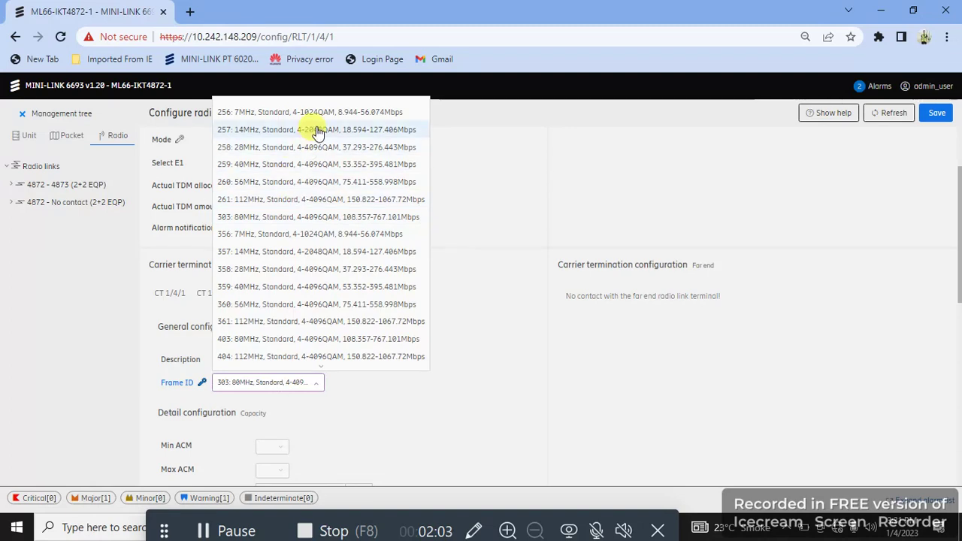
click(284, 182)
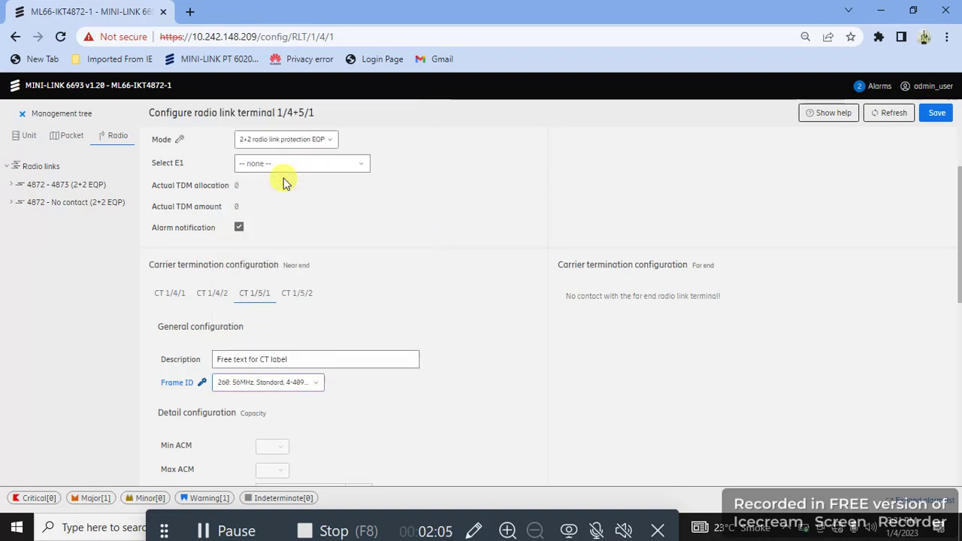
click(212, 296)
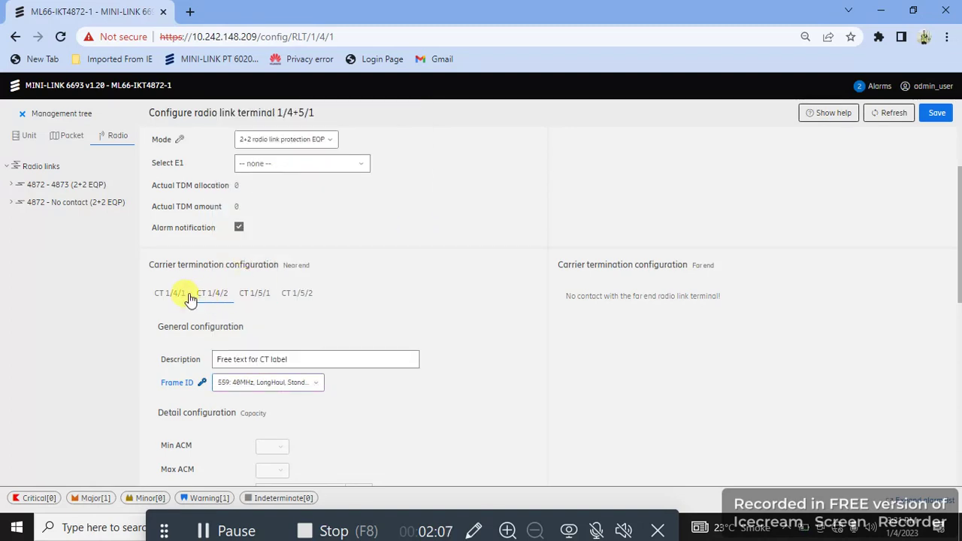
click(268, 388)
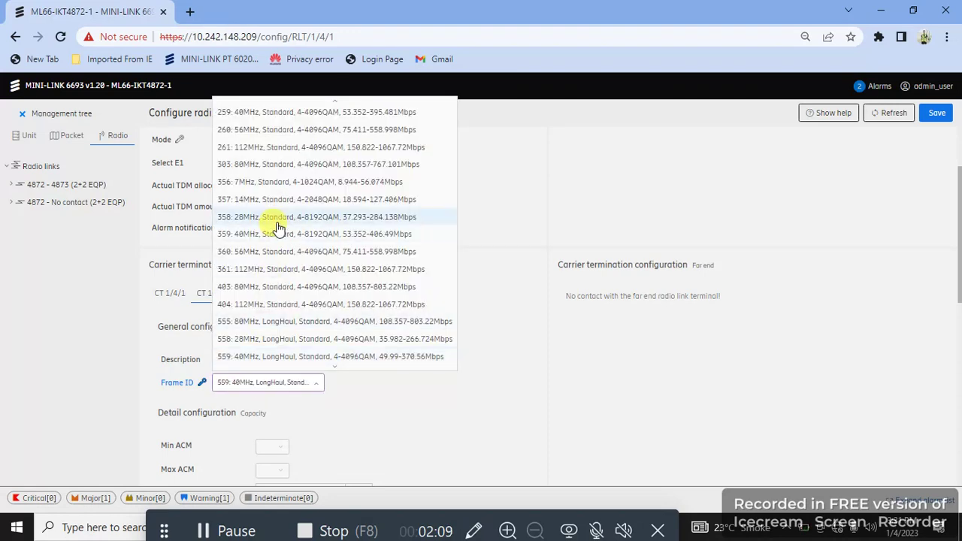
click(278, 132)
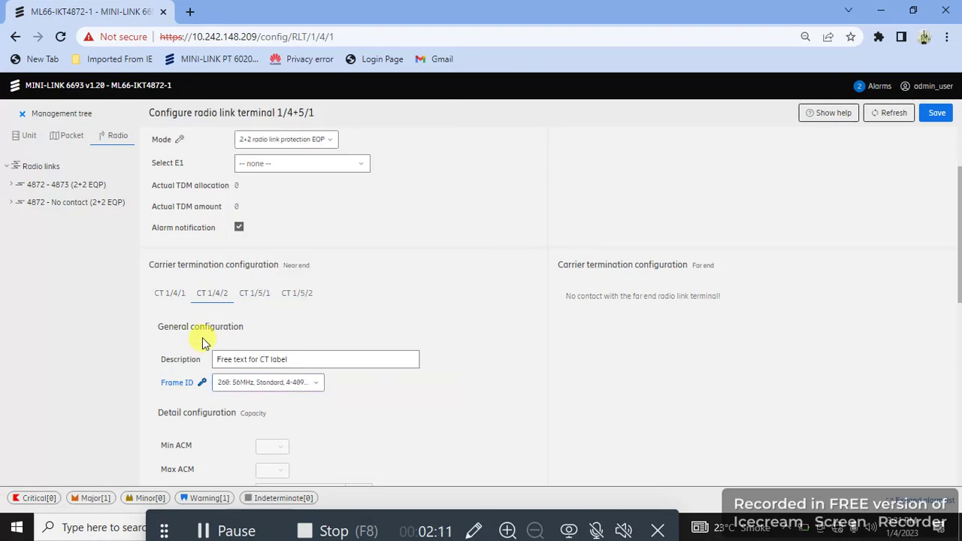
Set the frame ID of near-end carrier termination CT 1/4/1 to 260 (56MHz, Standard, 4-4096QAM).
click(169, 293)
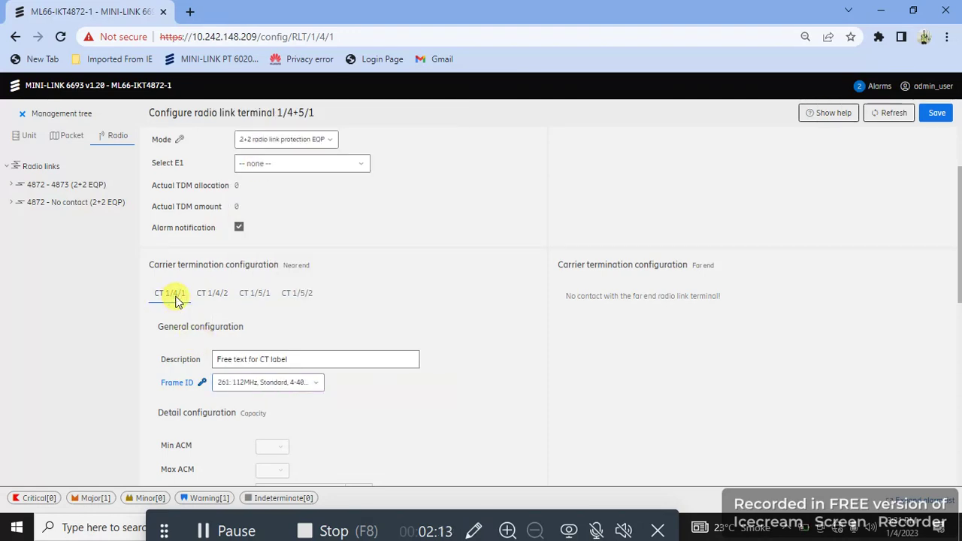
click(251, 383)
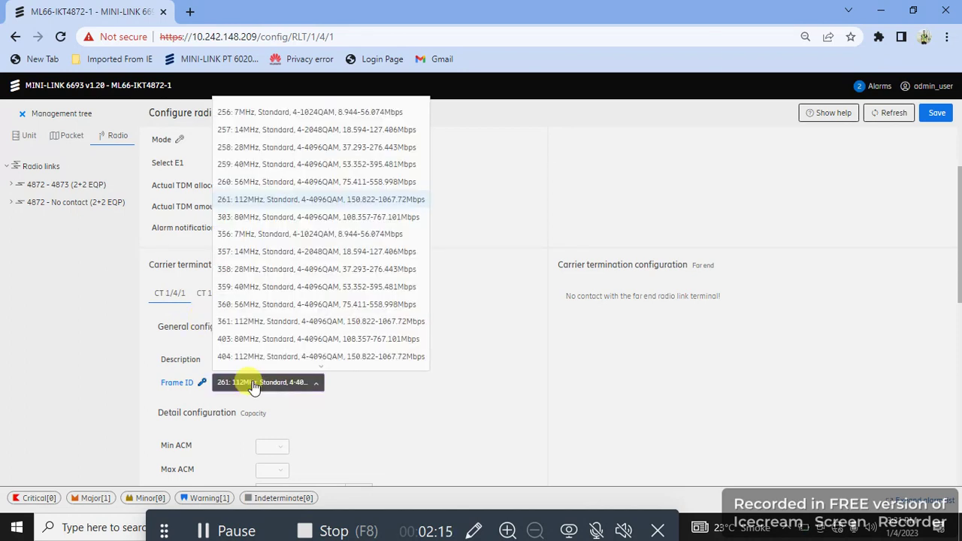
click(251, 383)
click(251, 383)
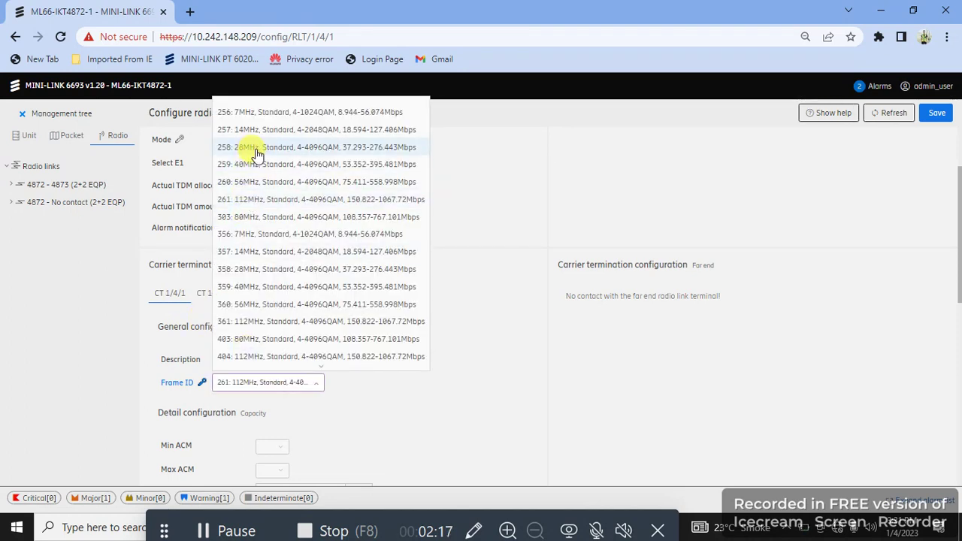
click(268, 183)
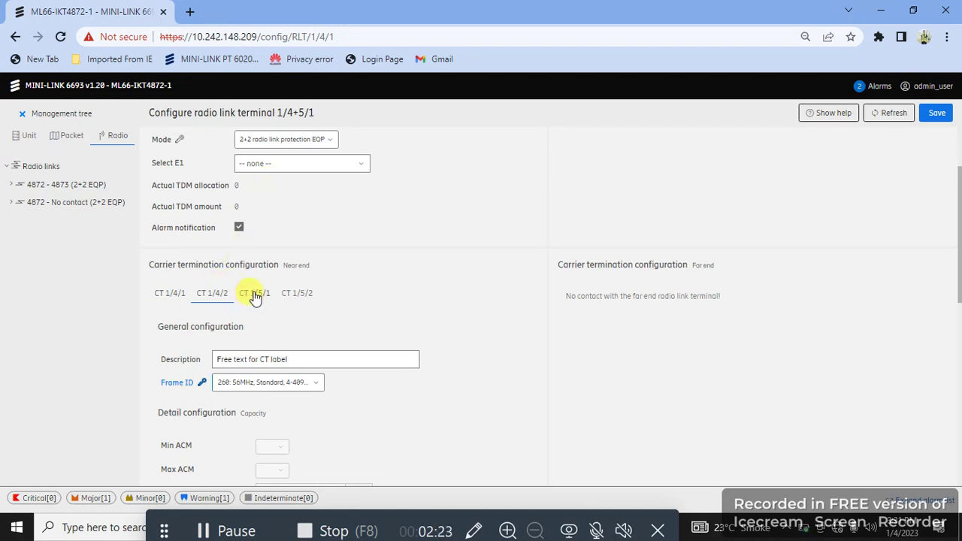
Review carrier terminations CT 1/5/1 and CT 1/5/2 and save the radio link terminal configuration.
click(254, 294)
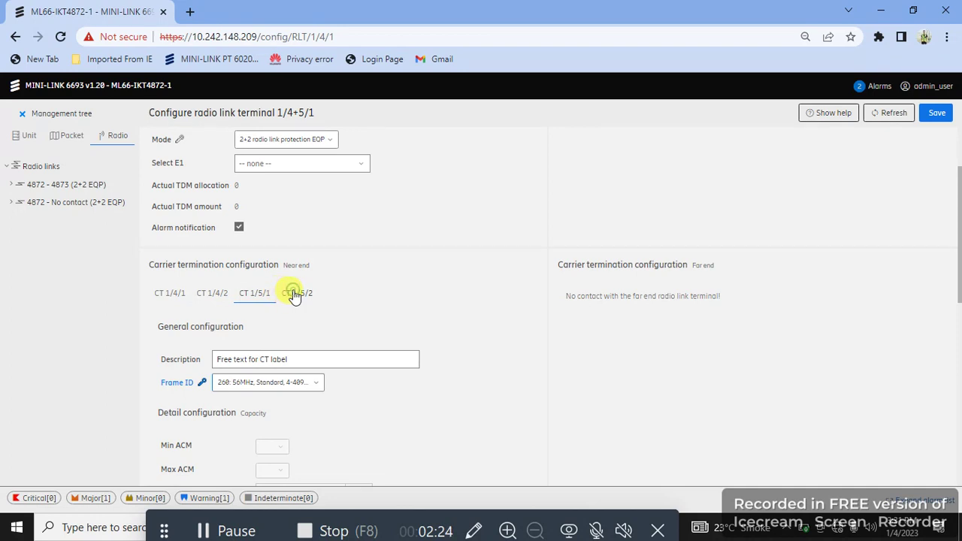
click(295, 294)
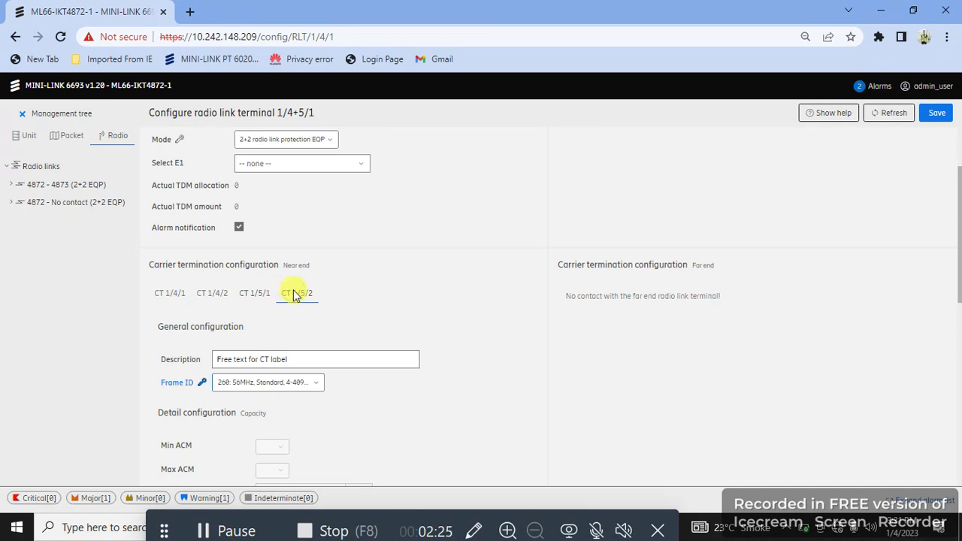
click(935, 114)
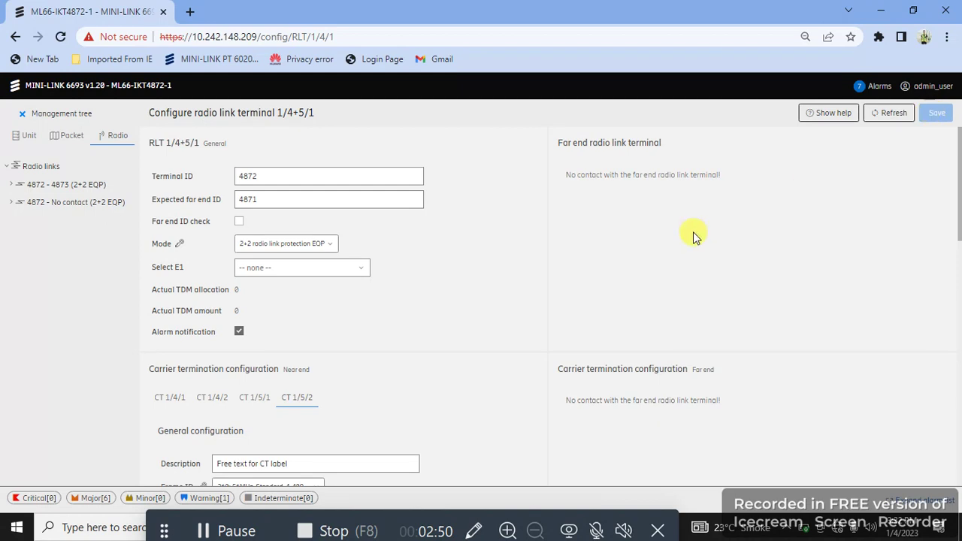
Set the capacity of carrier termination CT 1/4/1 to Min ACM 4 QAM (87.979 Mbps) and Max ACM 32 QAM (220.651 Mbps).
click(172, 396)
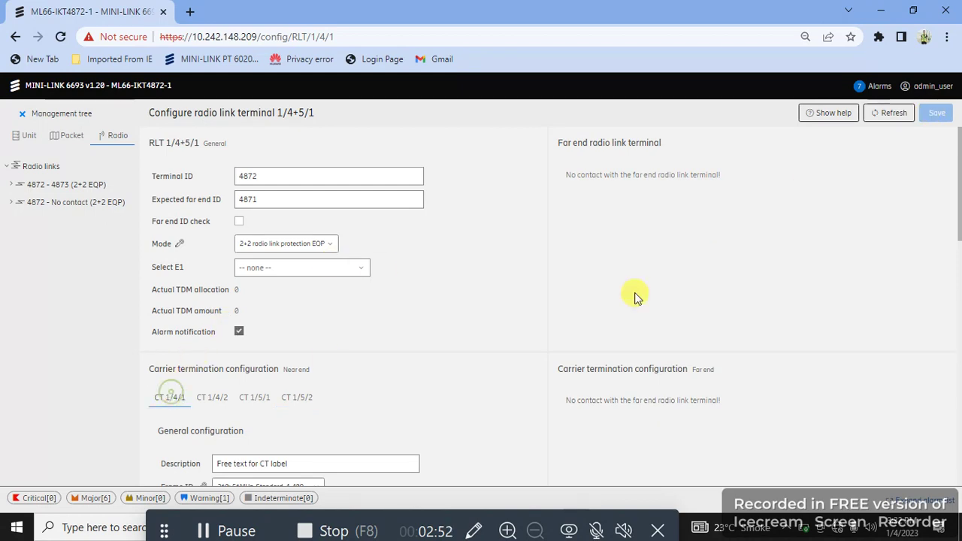
scroll(960, 167, down, 4)
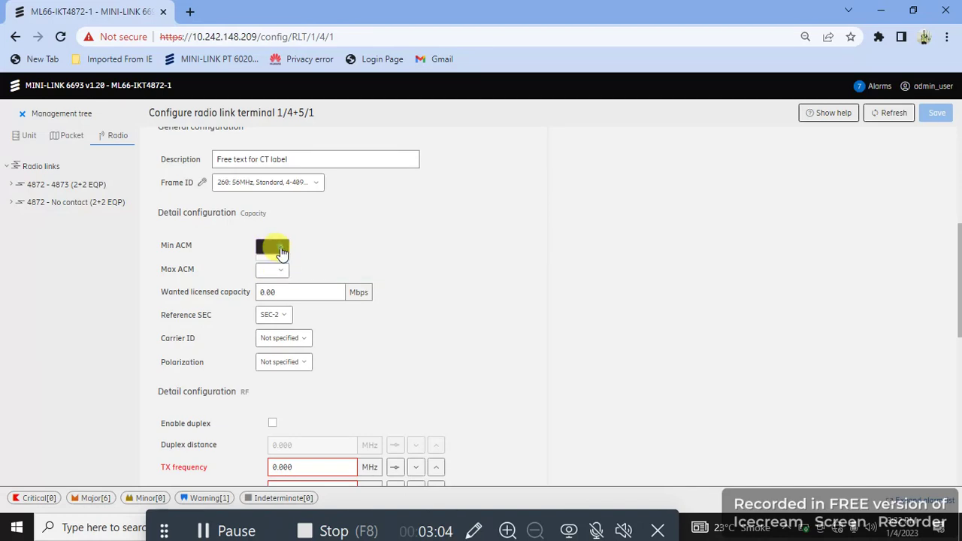
click(280, 251)
click(401, 221)
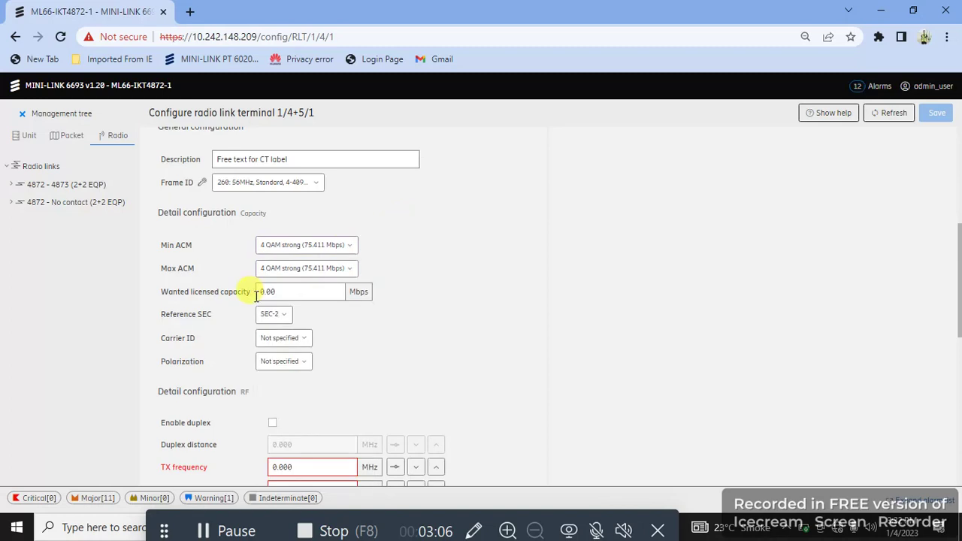
click(350, 271)
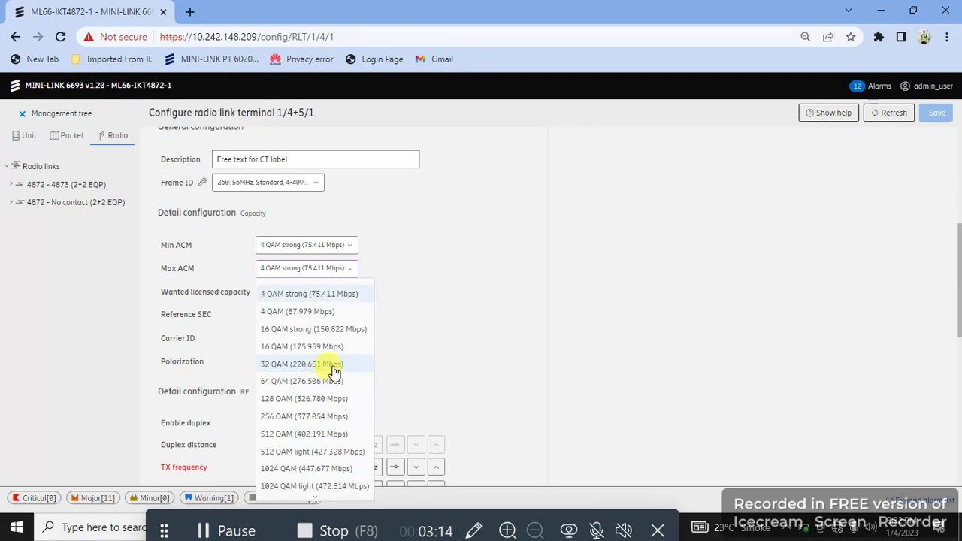
click(334, 370)
click(344, 246)
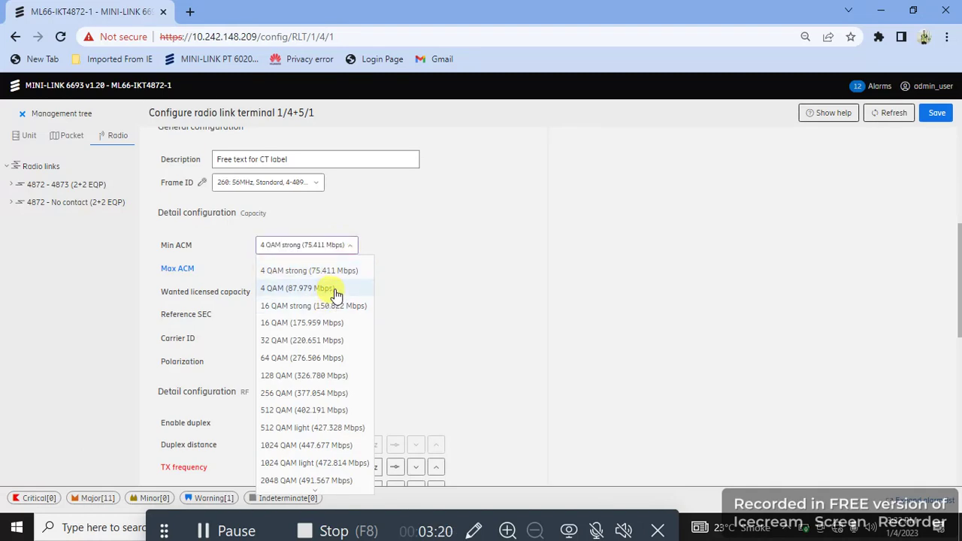
click(335, 289)
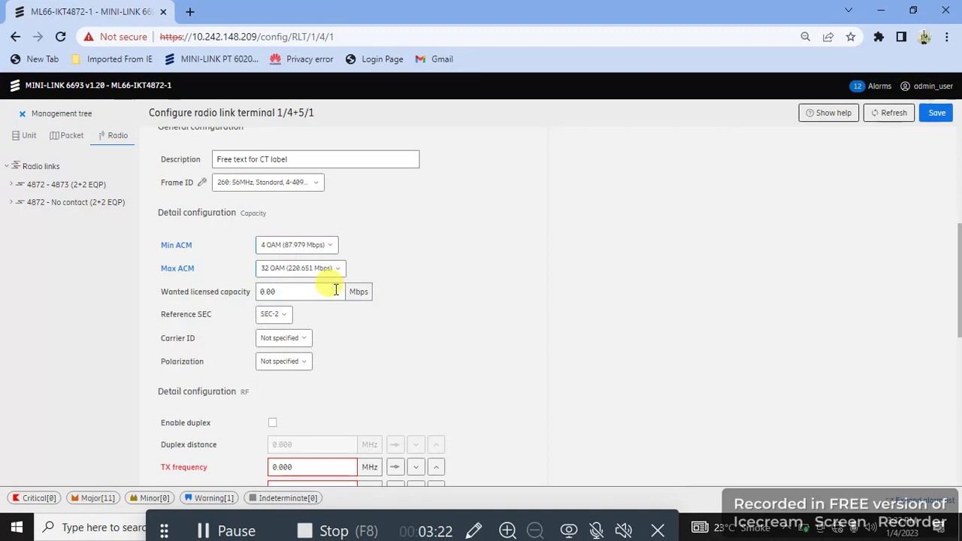
Set CT 1/4/1's reference SEC to SEC-7B, carrier ID to A and polarization to Vertical.
click(274, 316)
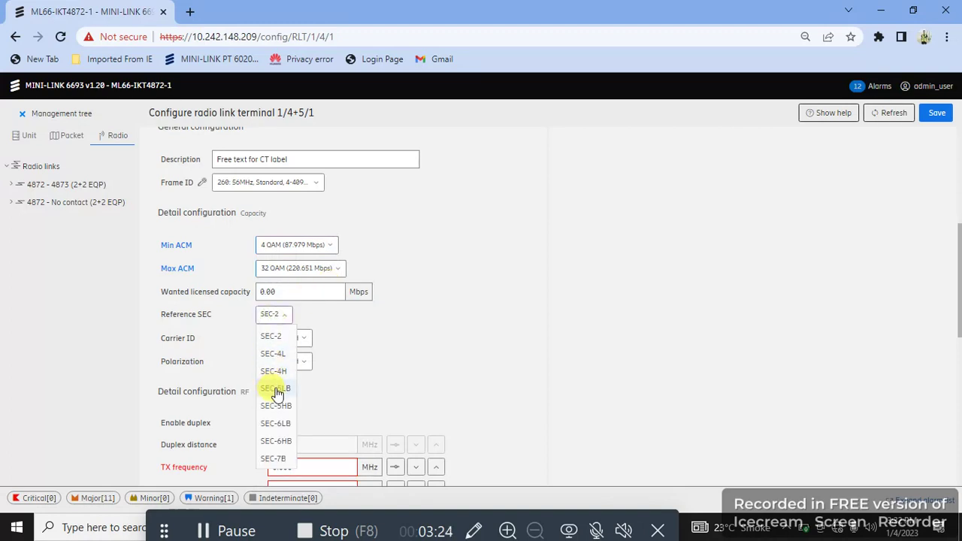
click(275, 456)
click(277, 338)
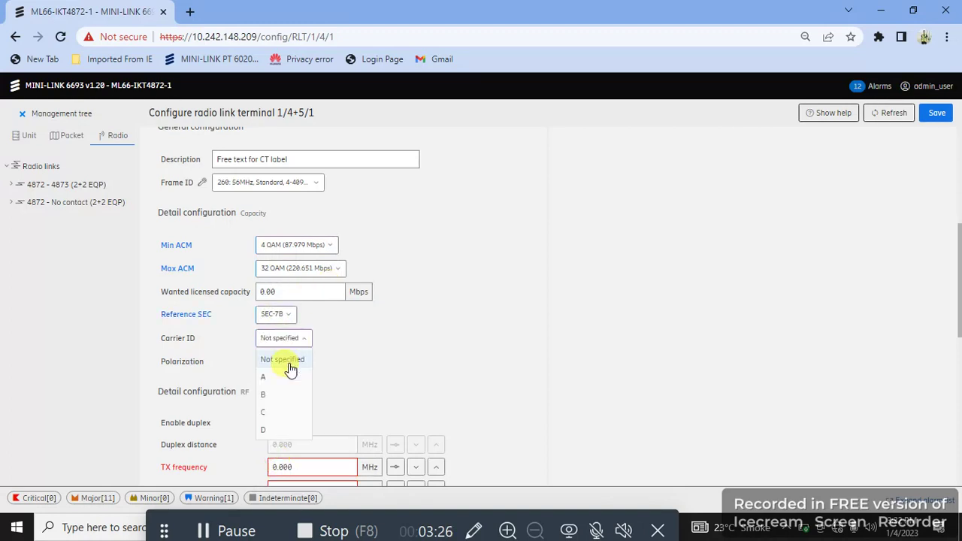
click(285, 376)
click(284, 363)
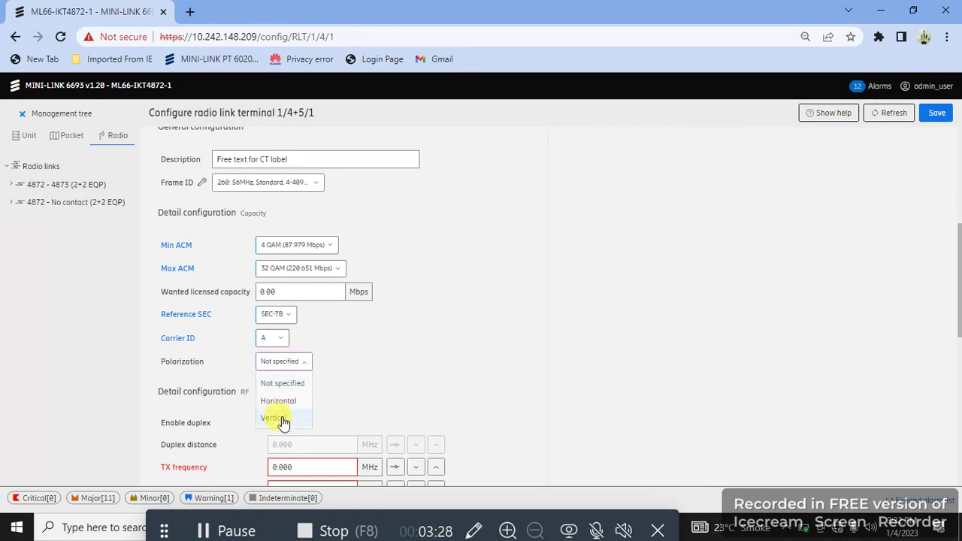
click(281, 421)
Set CT 1/4/1's TX frequency to 10560 MHz and RX frequency to 10210 MHz.
drag(959, 272, 956, 301)
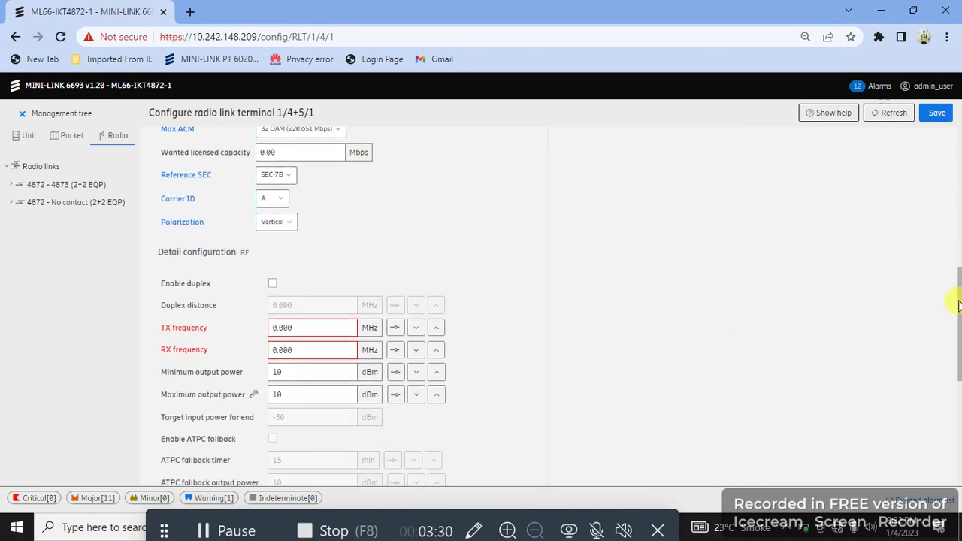
double_click(329, 326)
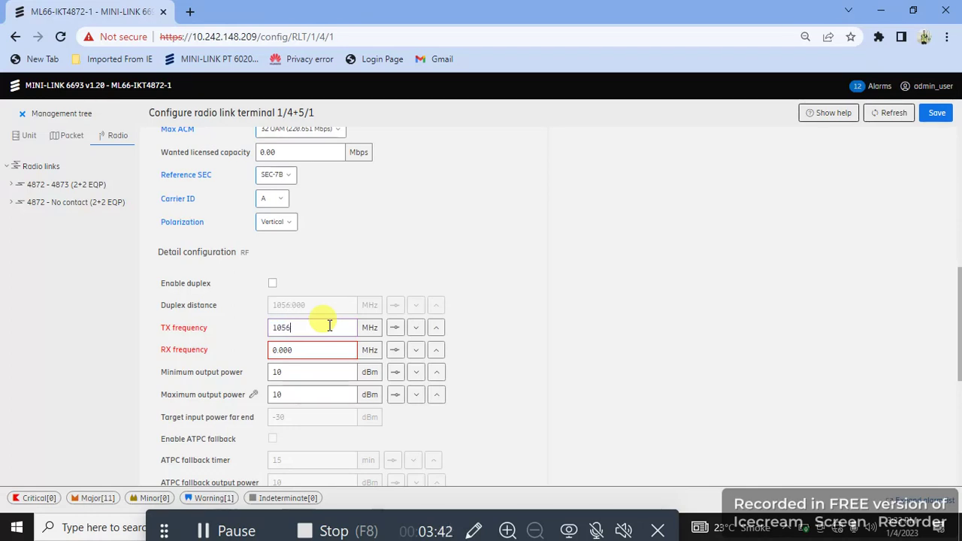
text(0)
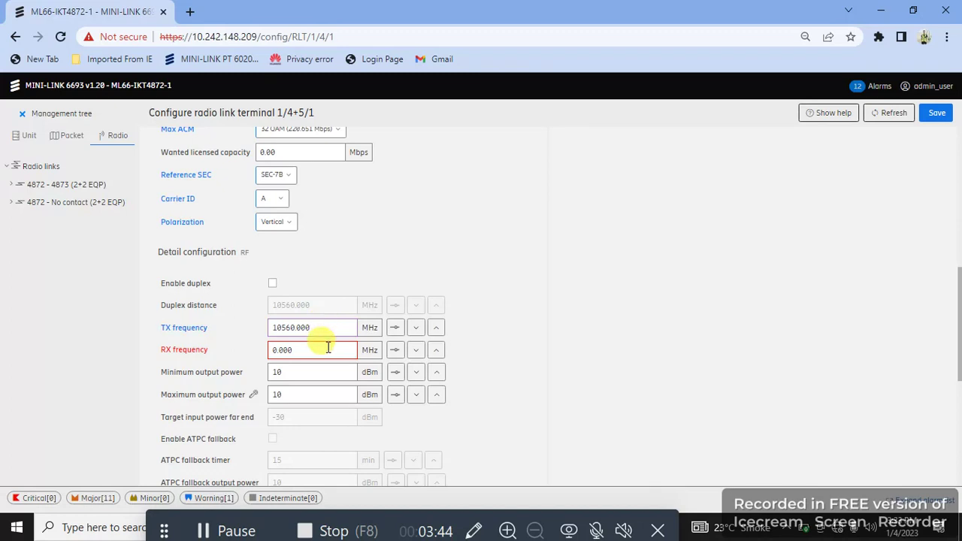
click(327, 346)
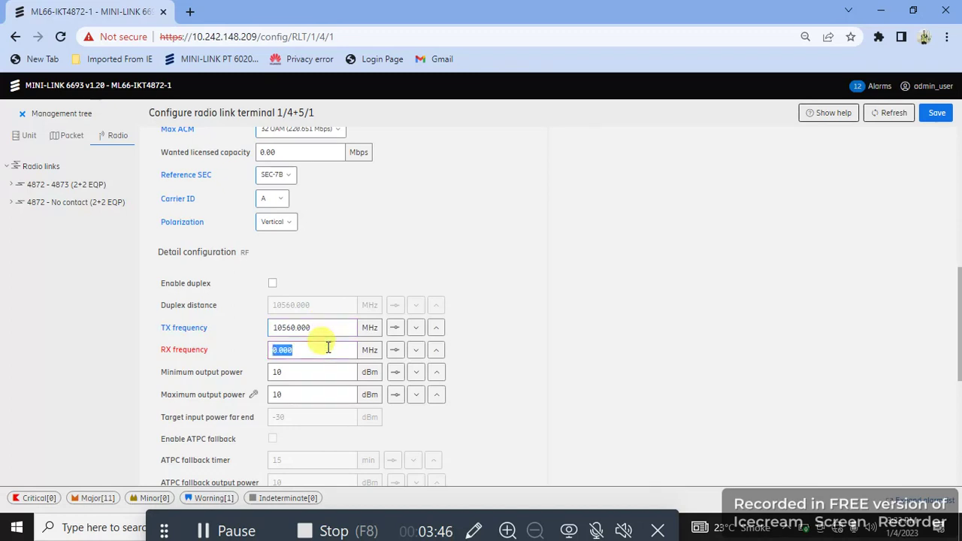
text(10210)
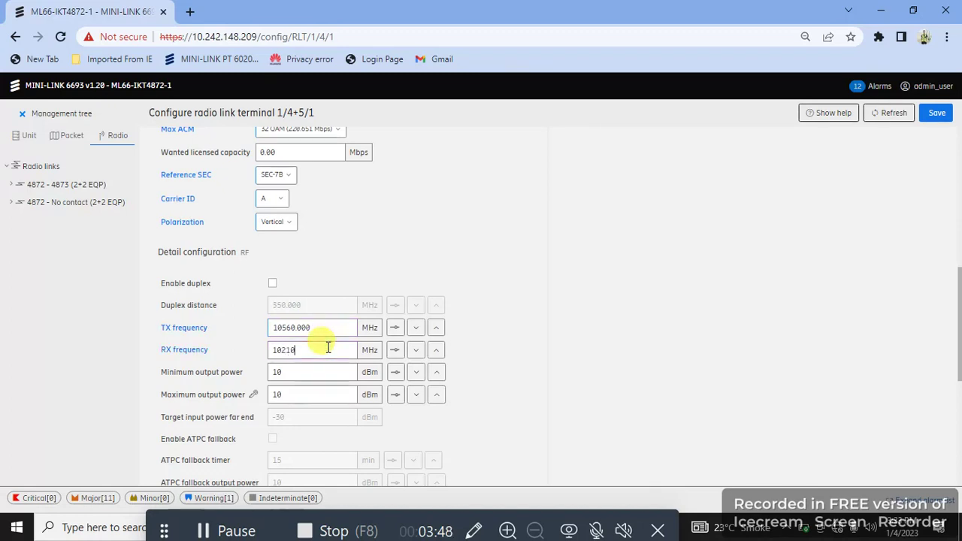
text(.0)
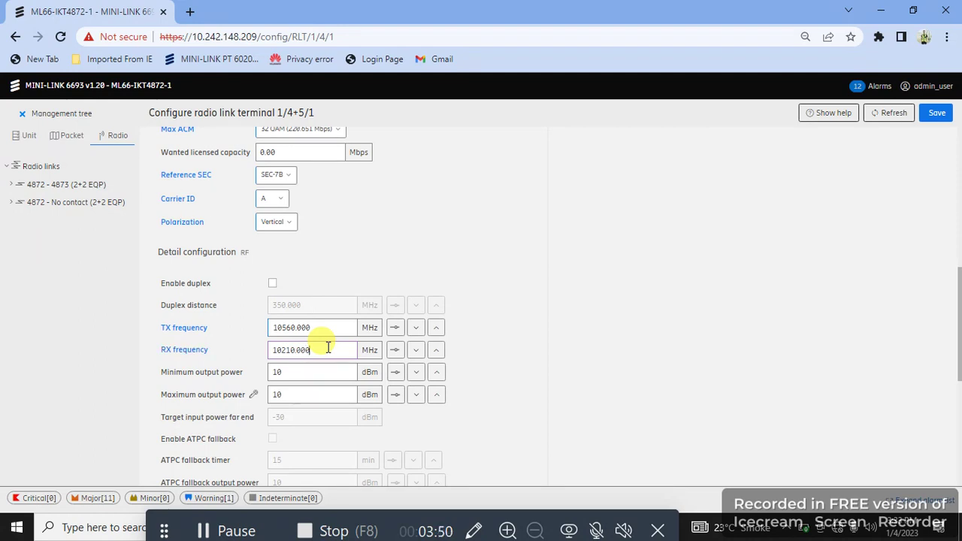
Set both the minimum and maximum output power of CT 1/4/1 to 20 dBm.
click(320, 372)
text(20)
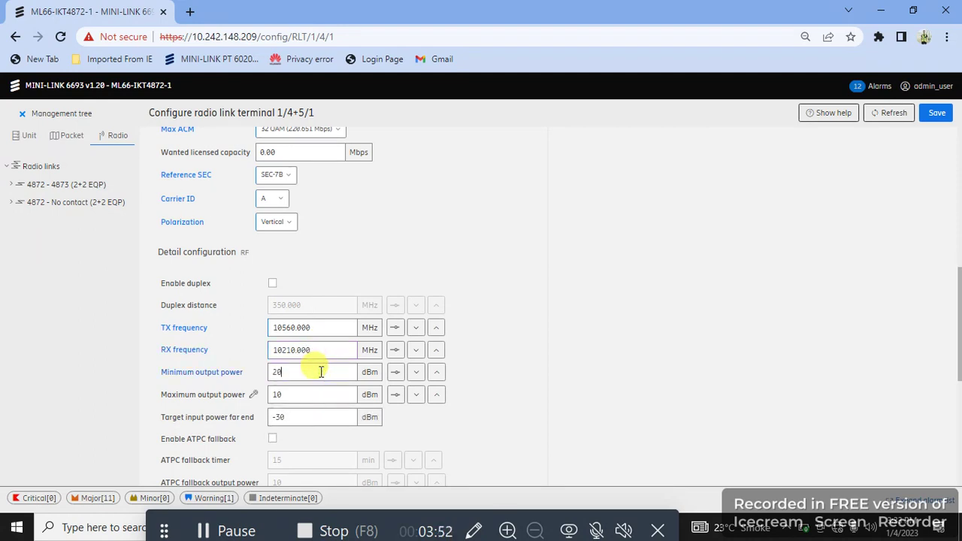
text(20)
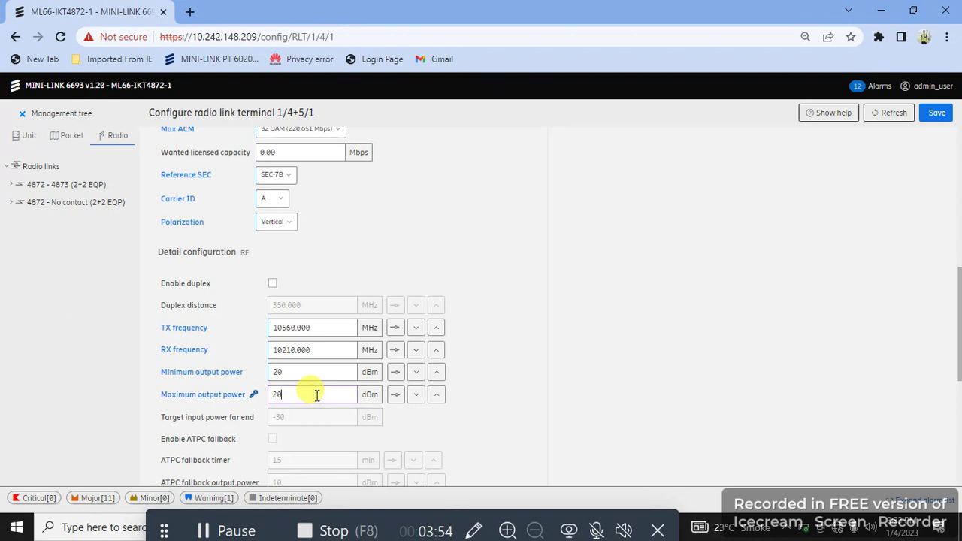
Set the capacity of carrier termination CT 1/4/2 to Min ACM 4 QAM (87.979 Mbps) and Max ACM 32 QAM (220.651 Mbps).
drag(960, 329, 957, 254)
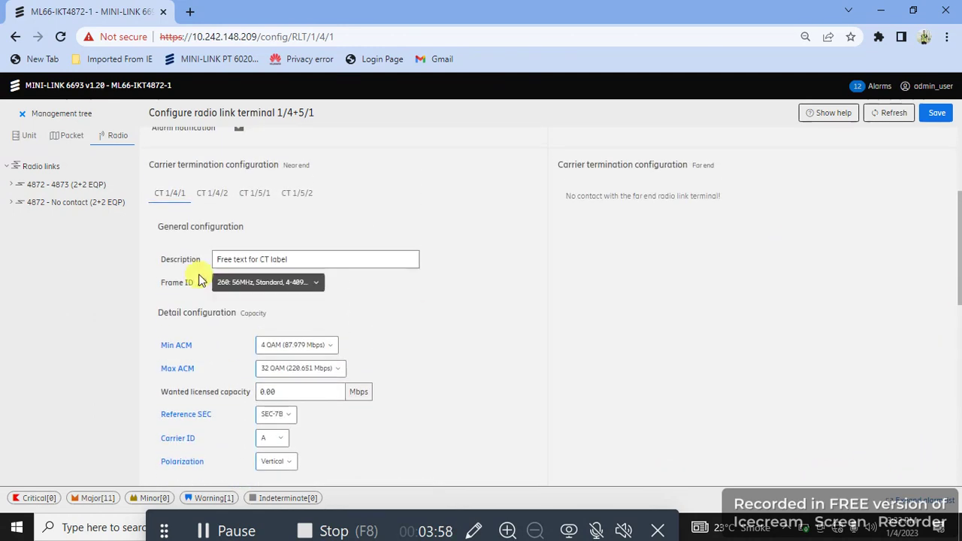
click(215, 197)
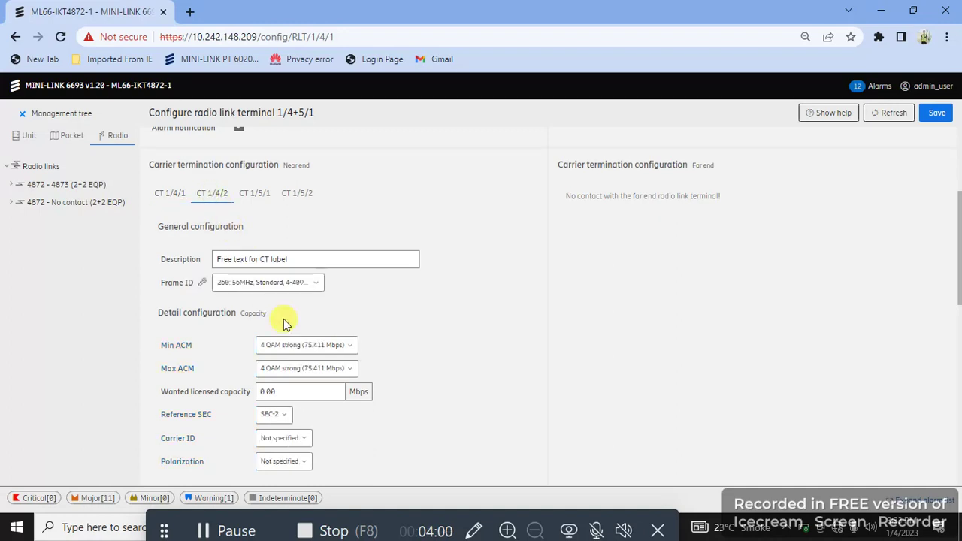
click(308, 346)
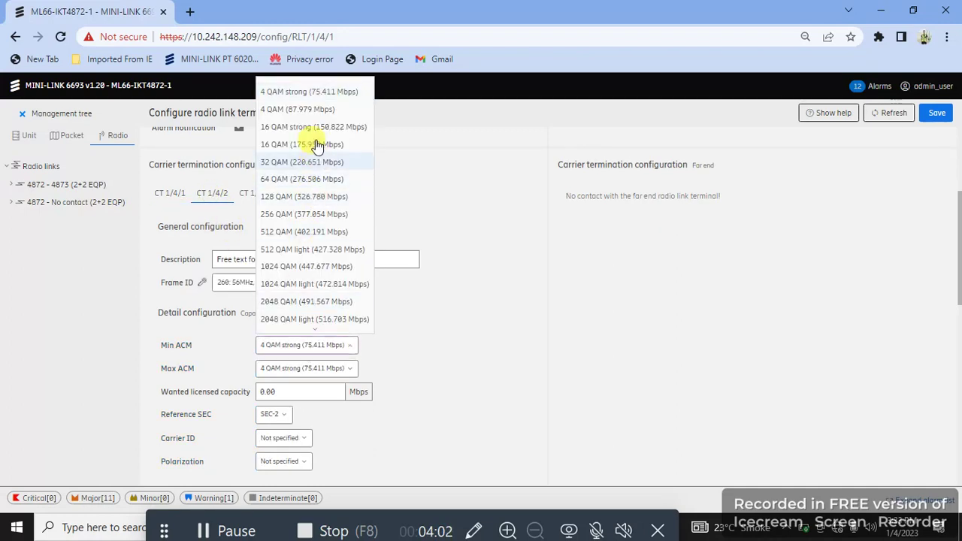
click(316, 109)
click(316, 368)
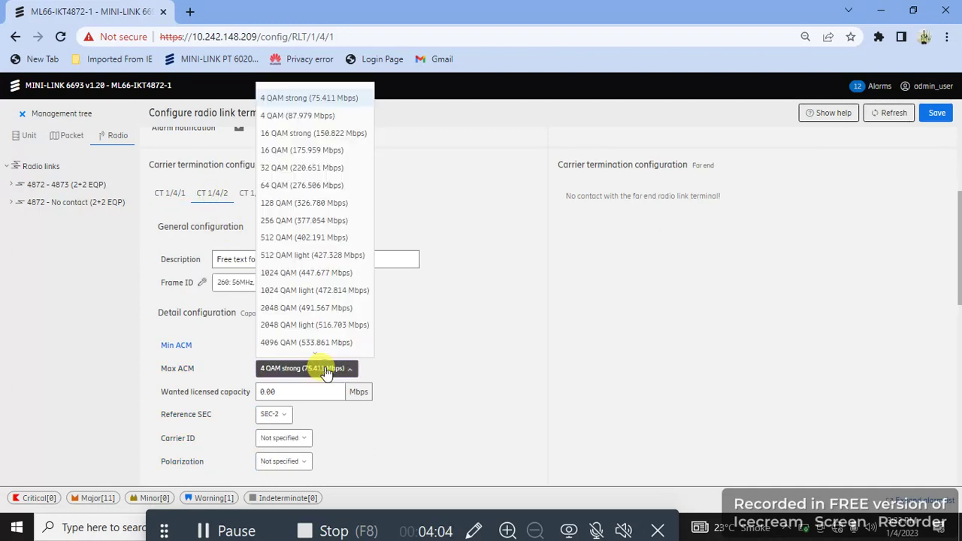
click(333, 168)
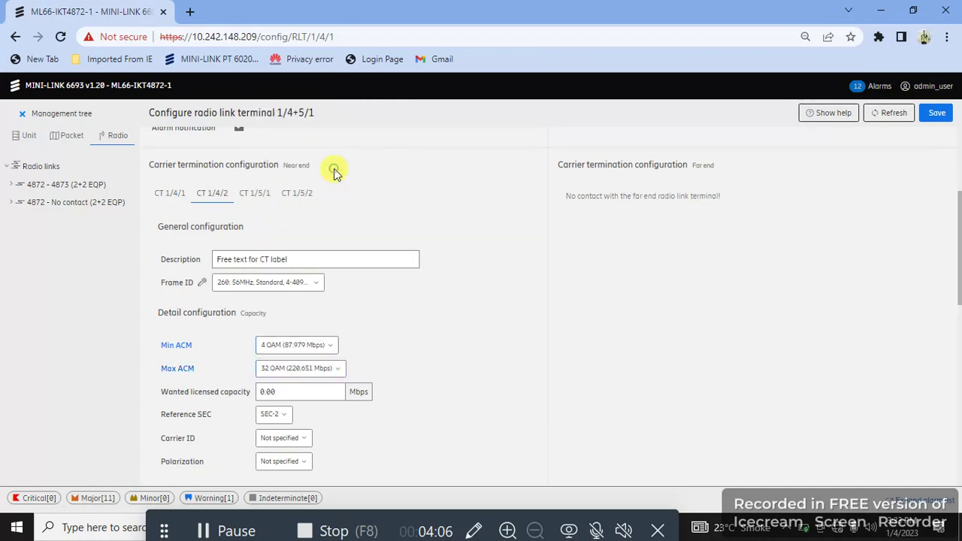
Set CT 1/4/2's reference SEC to SEC-7B, carrier ID to B and polarization to Horizontal.
click(273, 414)
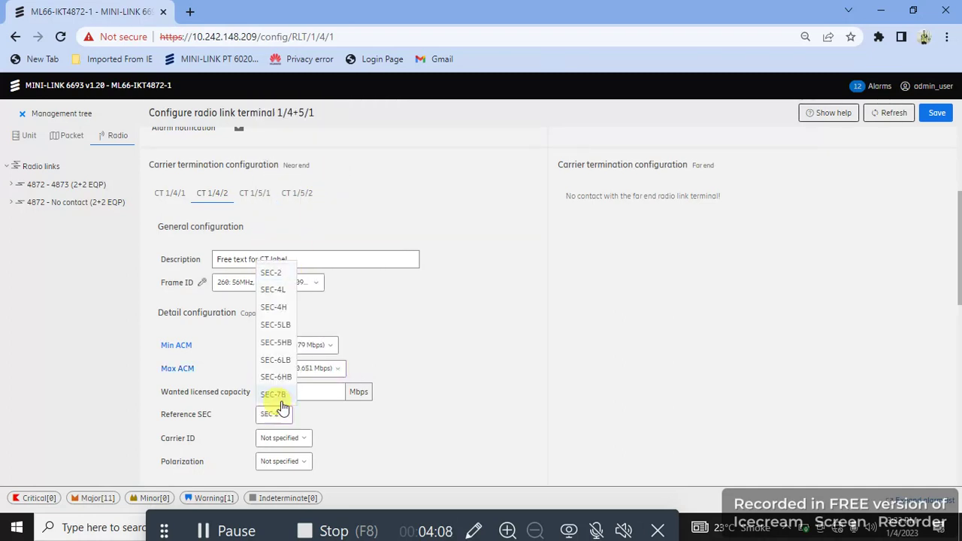
click(279, 400)
click(278, 437)
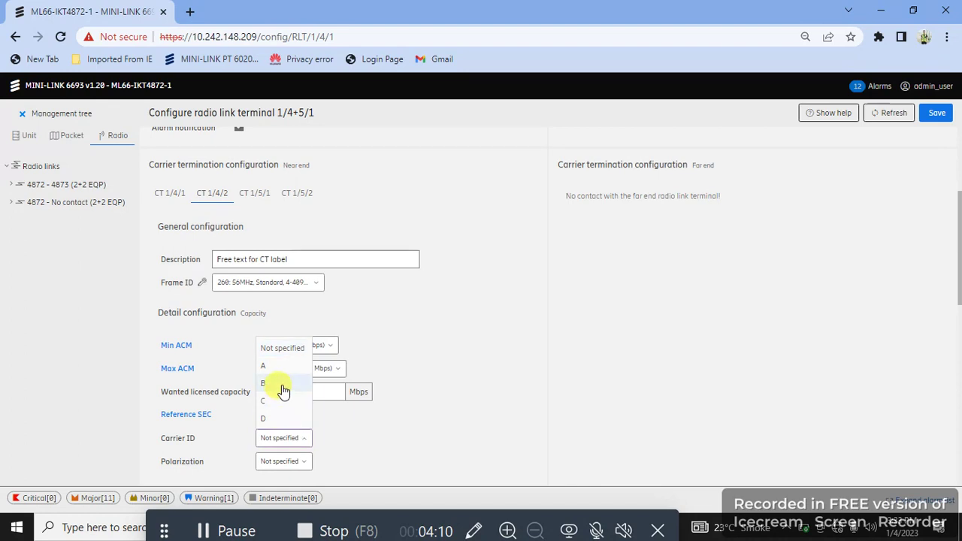
click(279, 387)
click(285, 461)
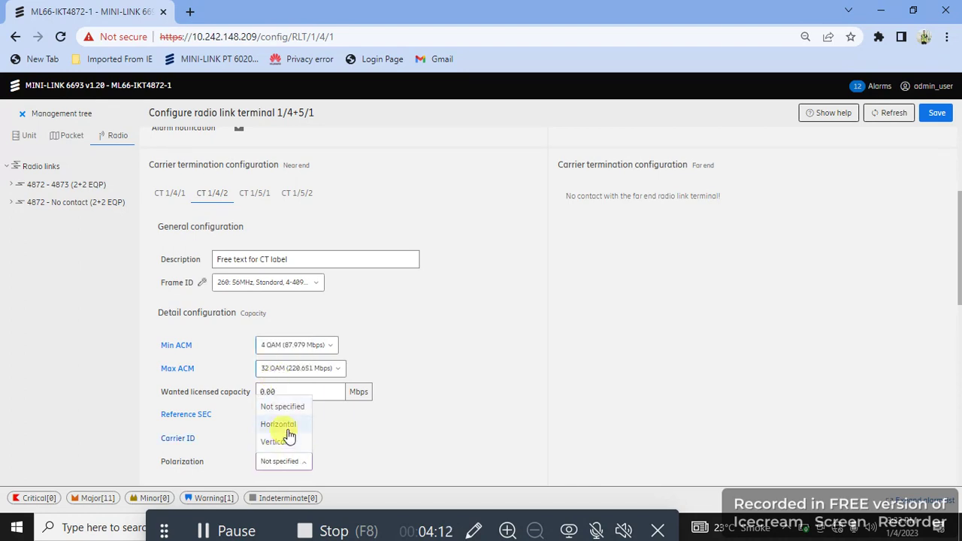
click(289, 434)
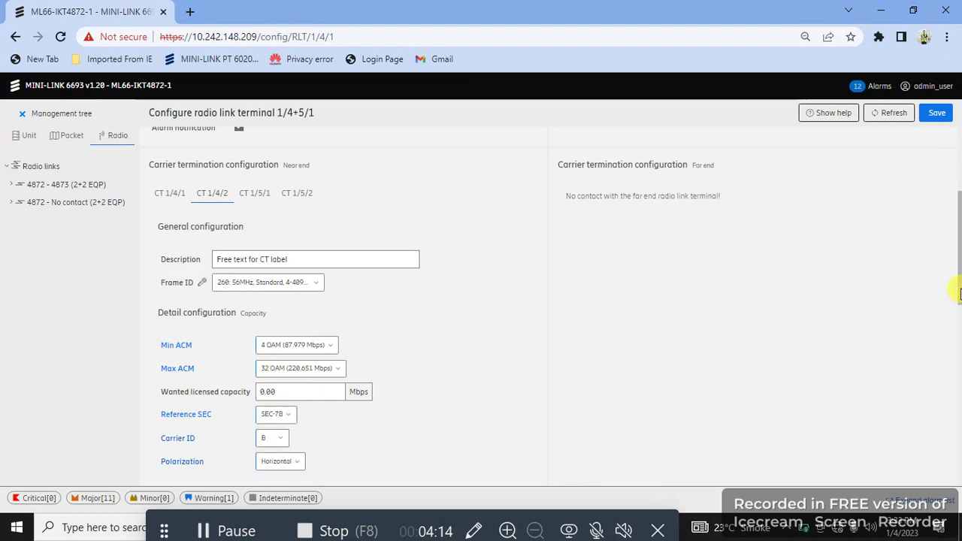
scroll(956, 331, down, 2)
scroll(960, 336, down, 1)
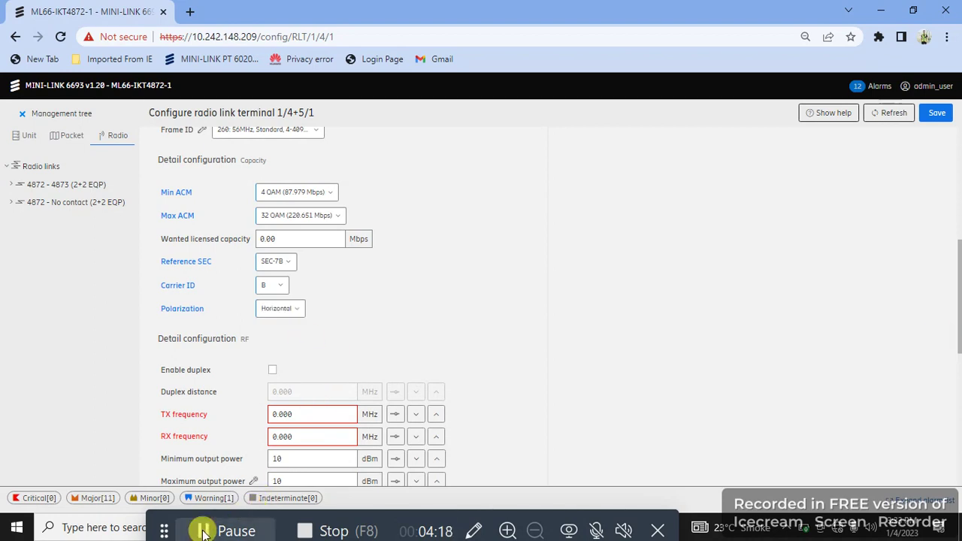
click(203, 530)
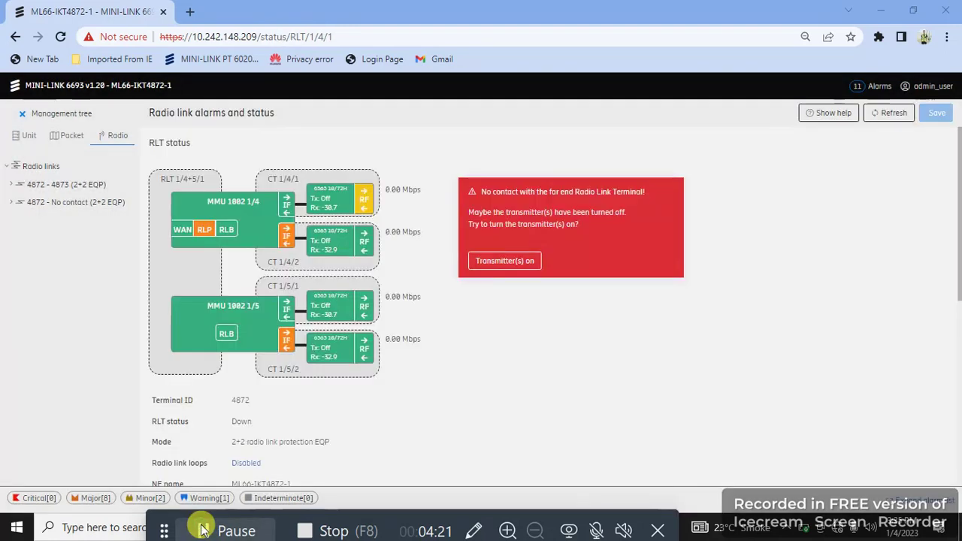
Enable XPIC on the no-contact radio link terminal RLT 1/4+5/1 and save the change, accepting the traffic disturbance.
right_click(108, 204)
mouse_move(157, 251)
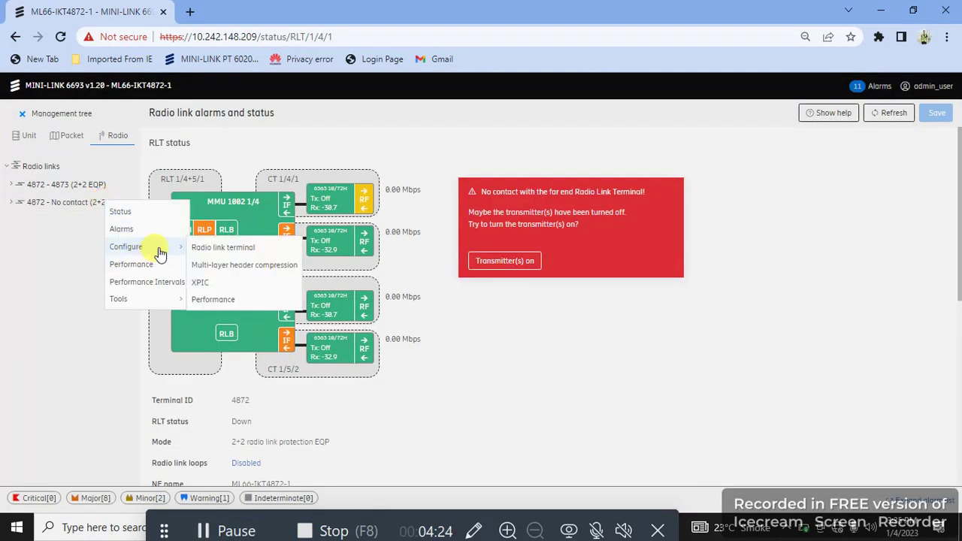
click(215, 279)
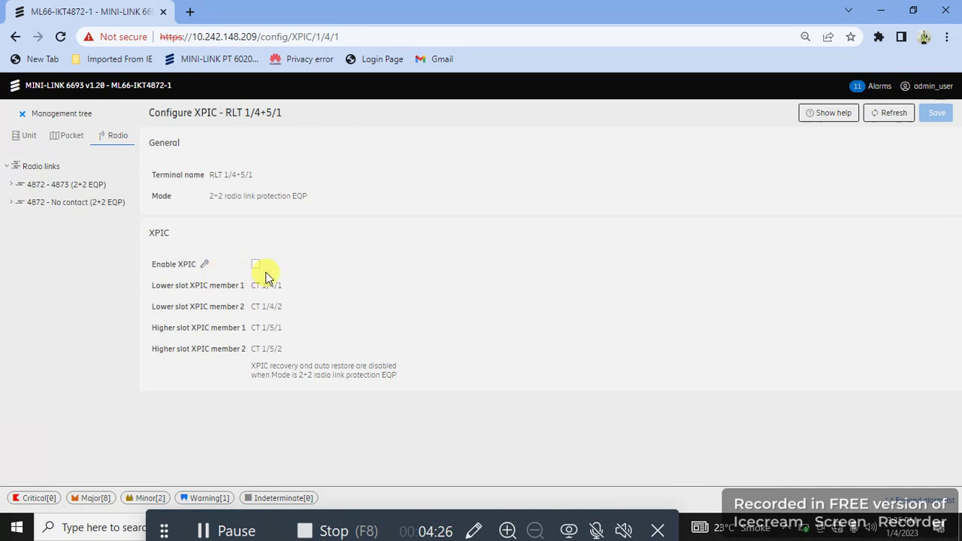
click(256, 265)
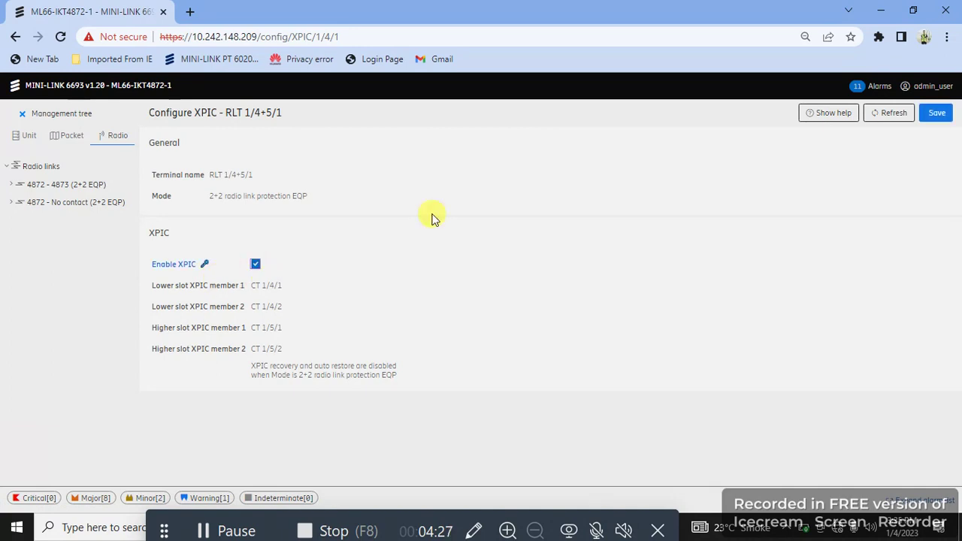
click(932, 115)
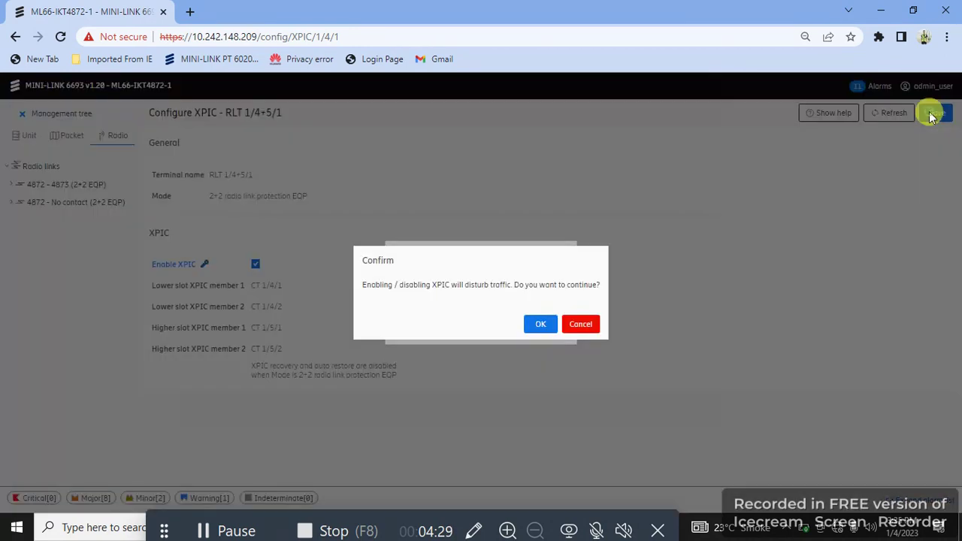
click(552, 323)
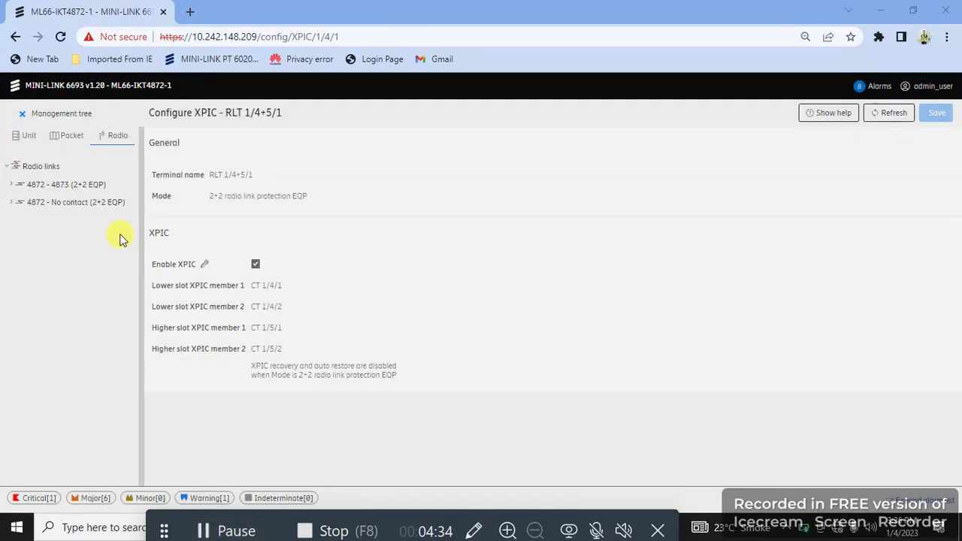
Turn on the transmitters of CT 1/4/1, CT 1/4/2, CT 1/5/1 and CT 1/5/2 and refresh the radio link status.
click(106, 211)
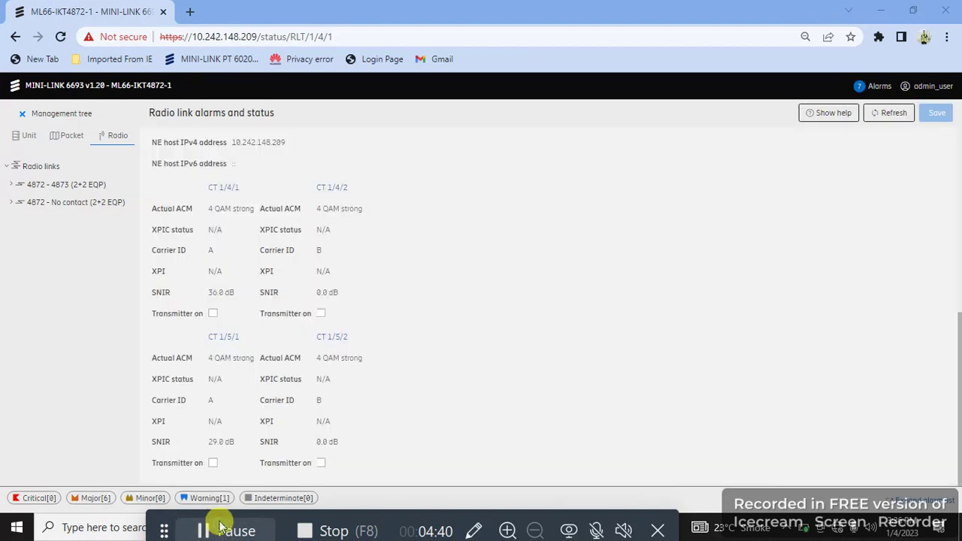
click(213, 315)
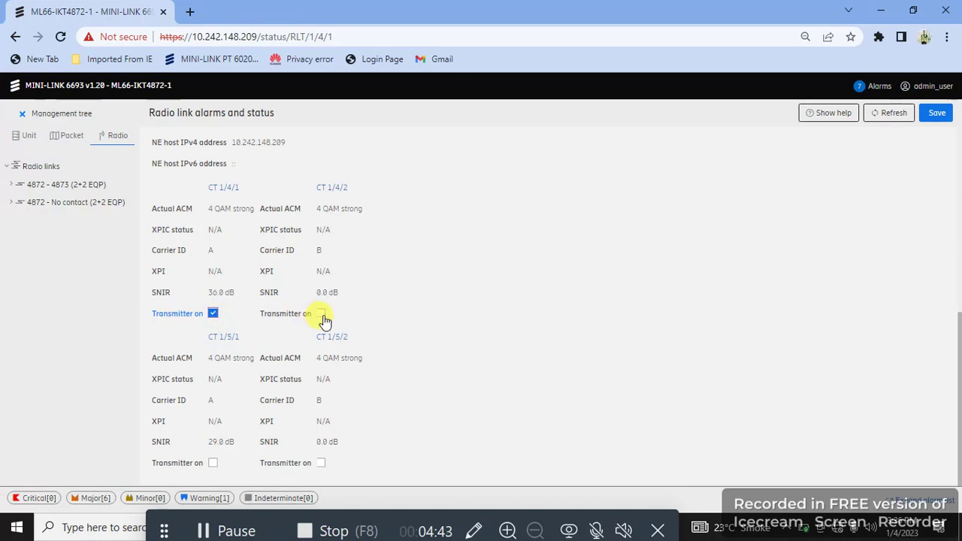
click(321, 316)
click(214, 464)
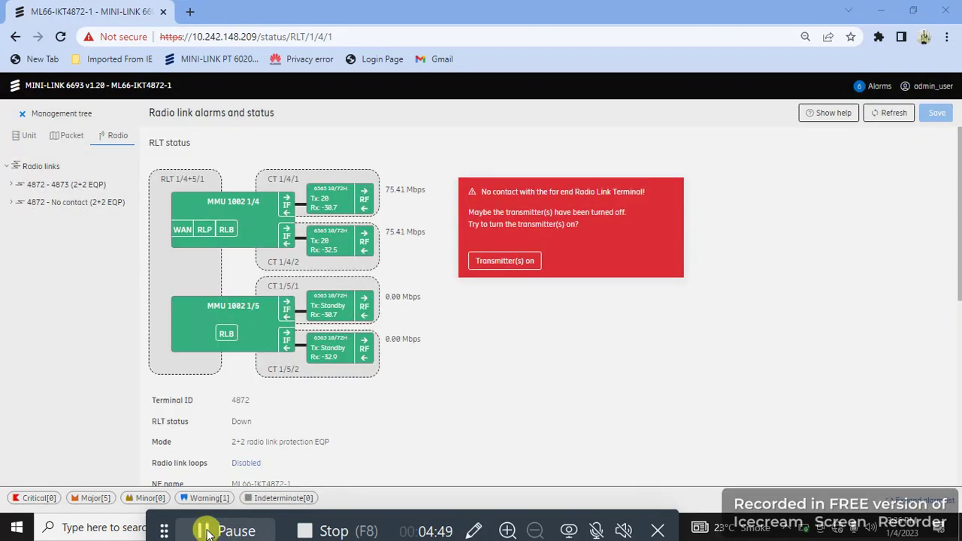
click(889, 112)
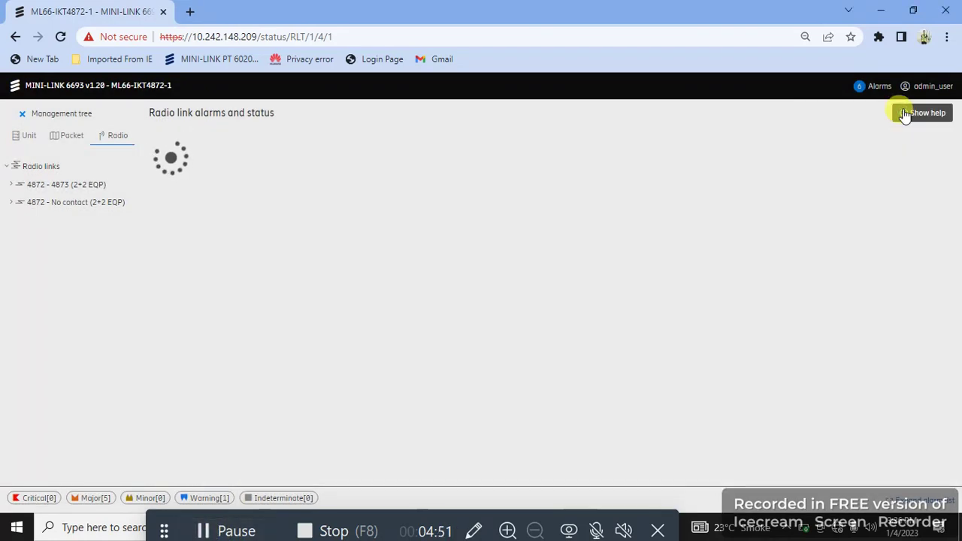